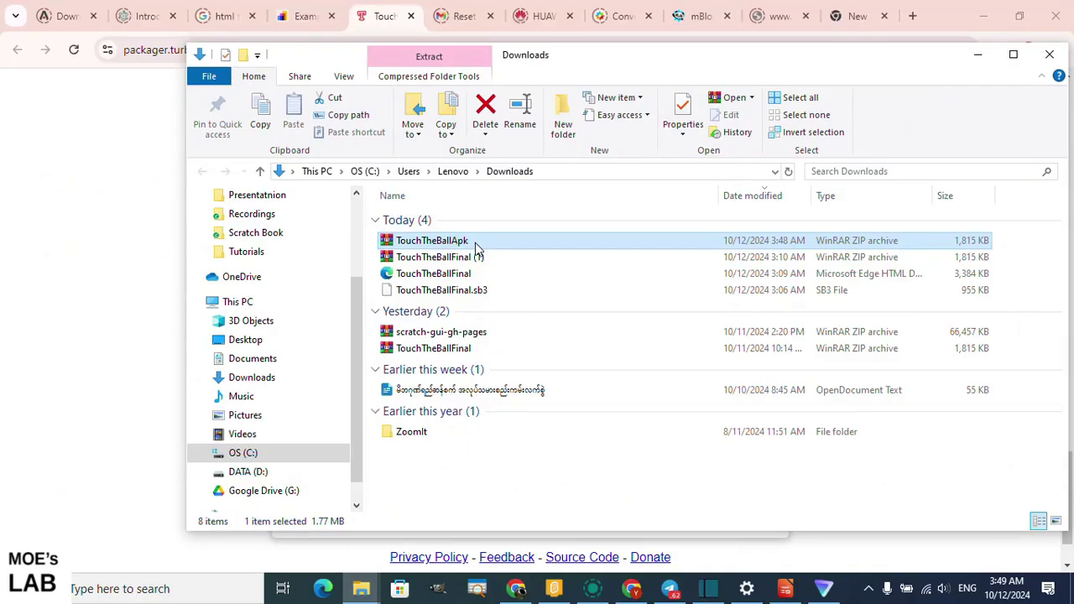
Open the WebIntoApp login page at webintoapp.com/login in a new browser tab
click(93, 277)
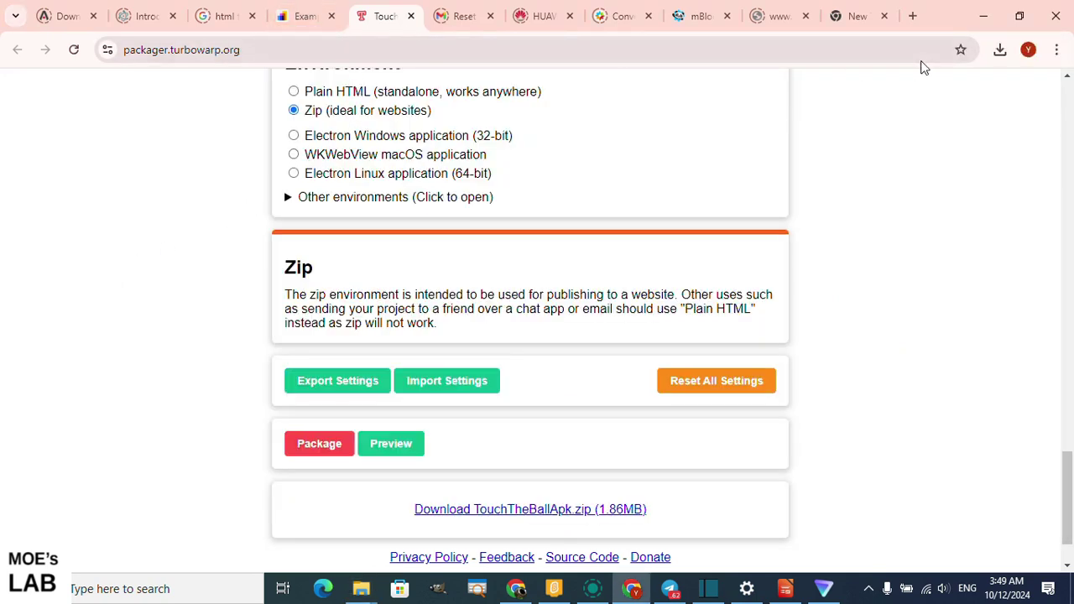
click(915, 18)
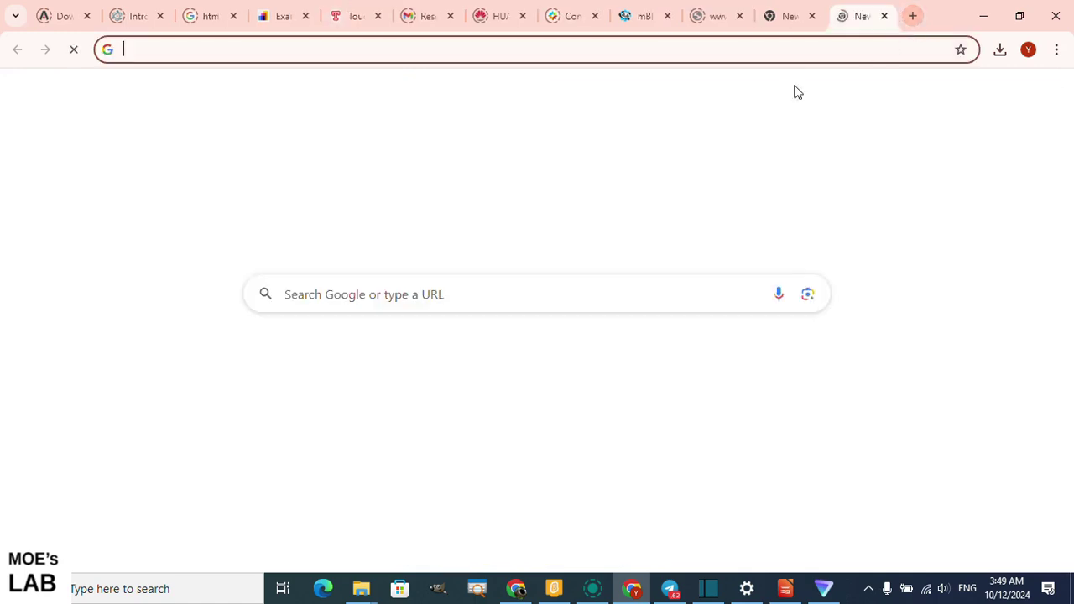
text(we)
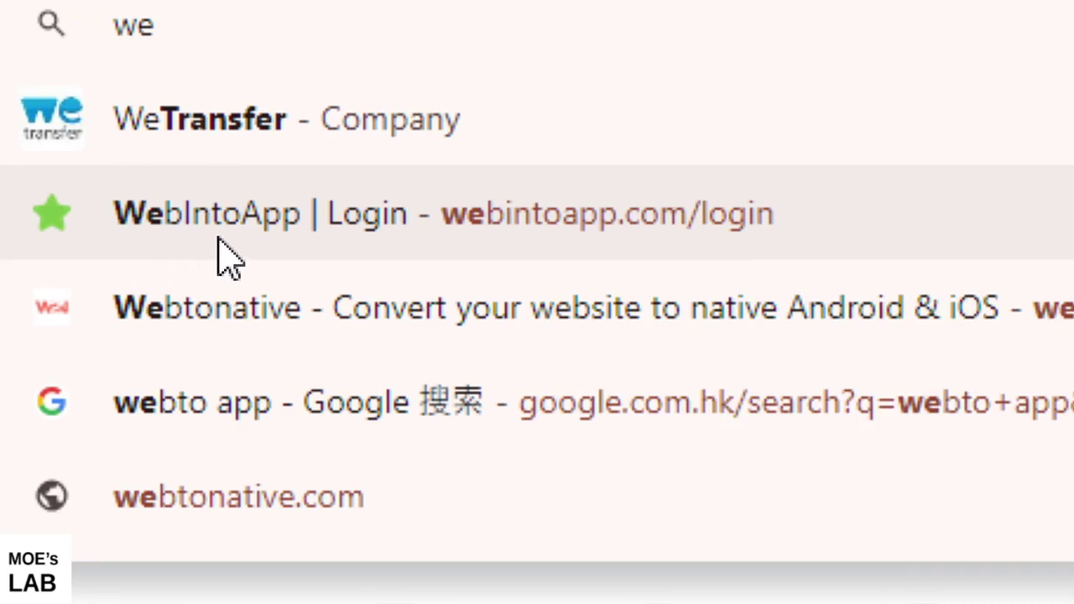
click(270, 238)
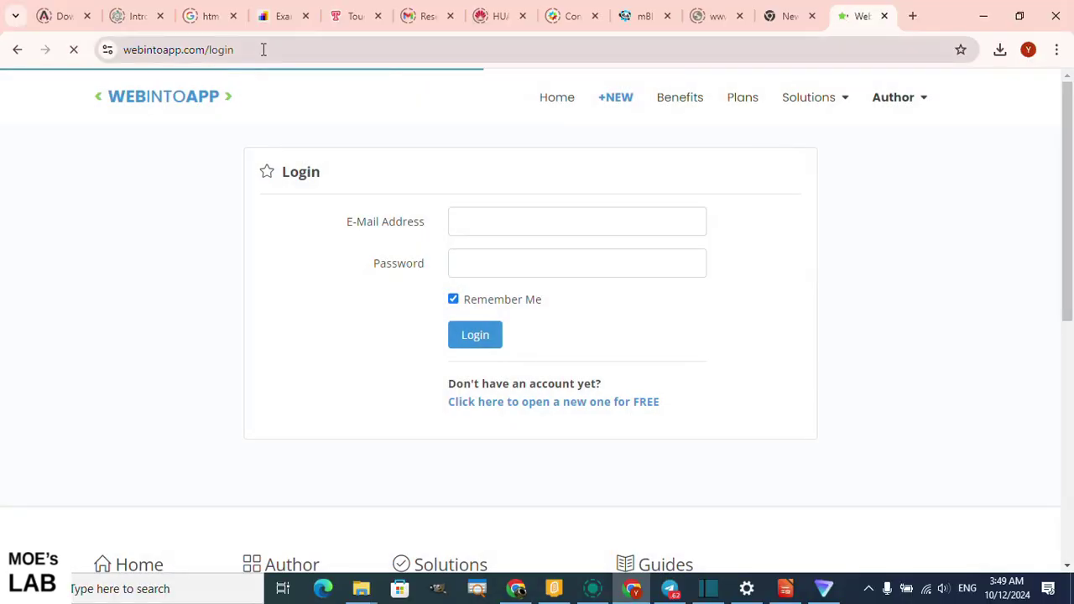
Highlight the "login" part of the WebIntoApp web address to point it out
click(237, 49)
key(End)
key(ctrl+shift+Left)
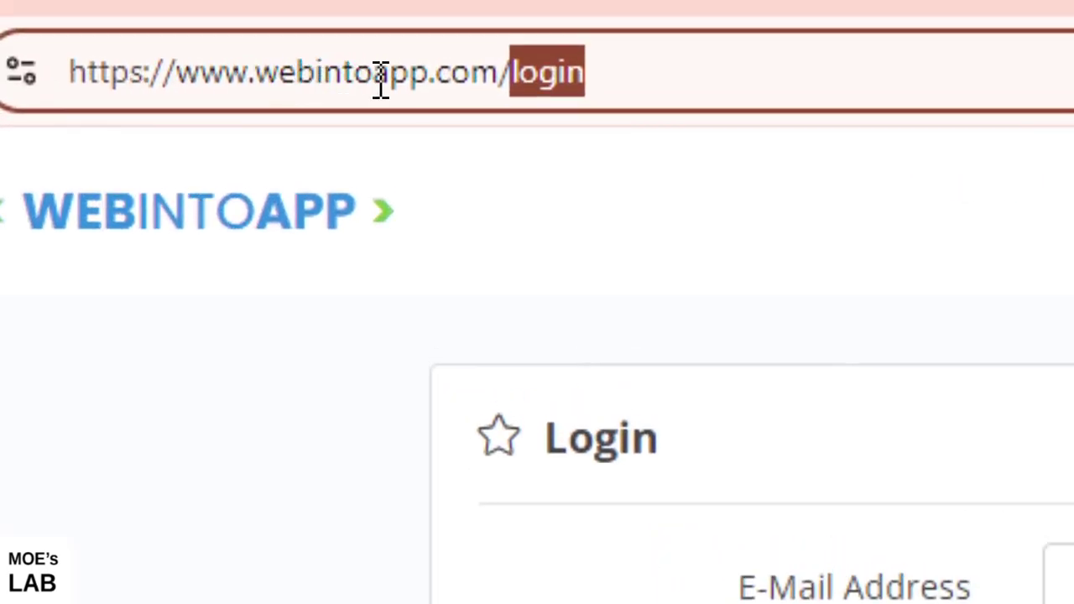
click(680, 87)
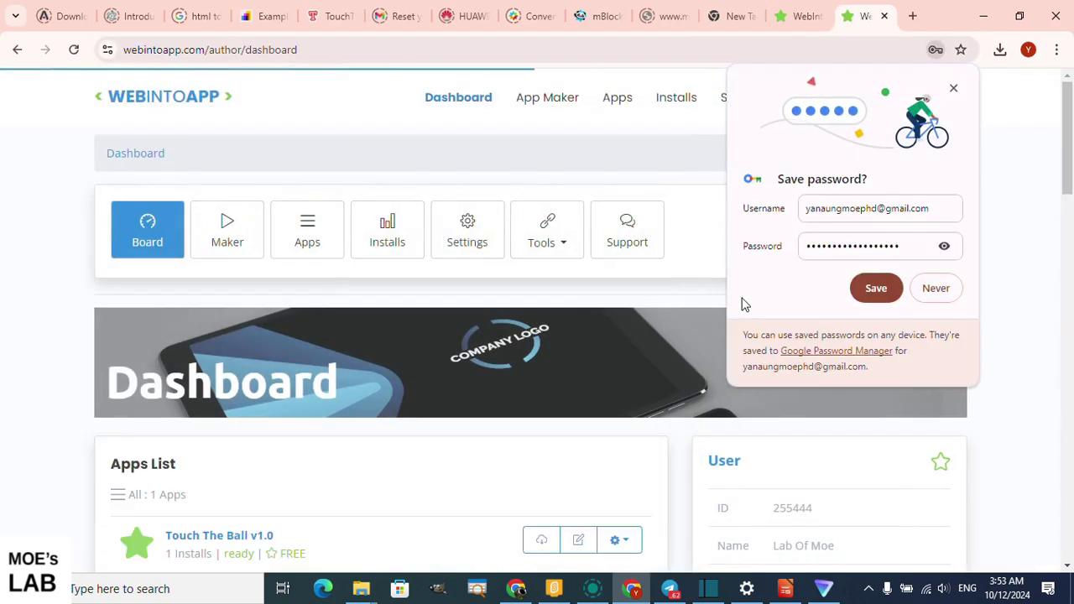
Save the WebIntoApp login credentials in the browser's password manager and dismiss the confirmation
click(874, 286)
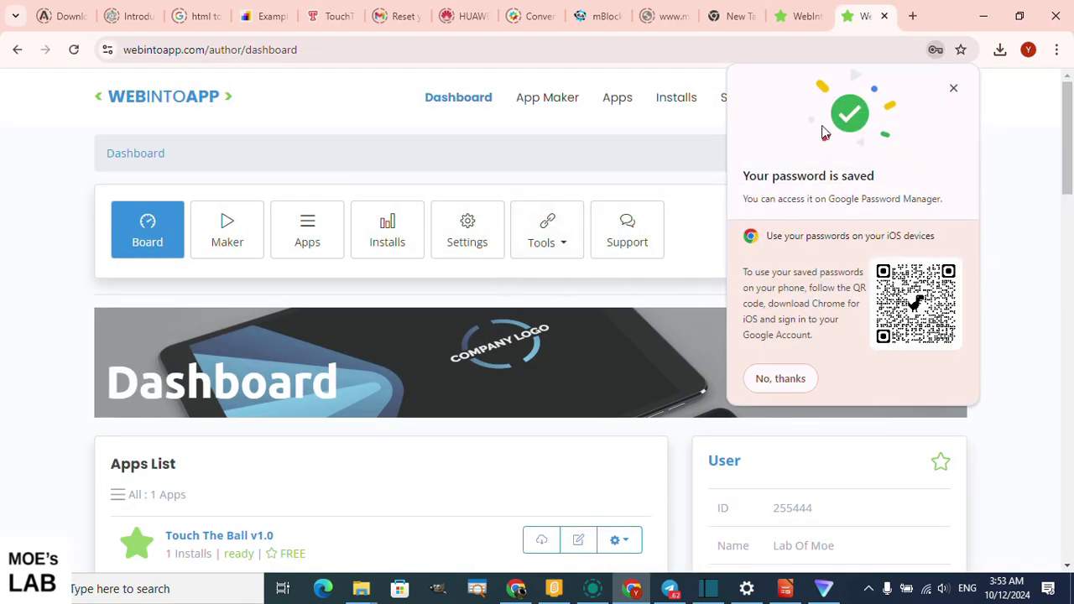
click(954, 89)
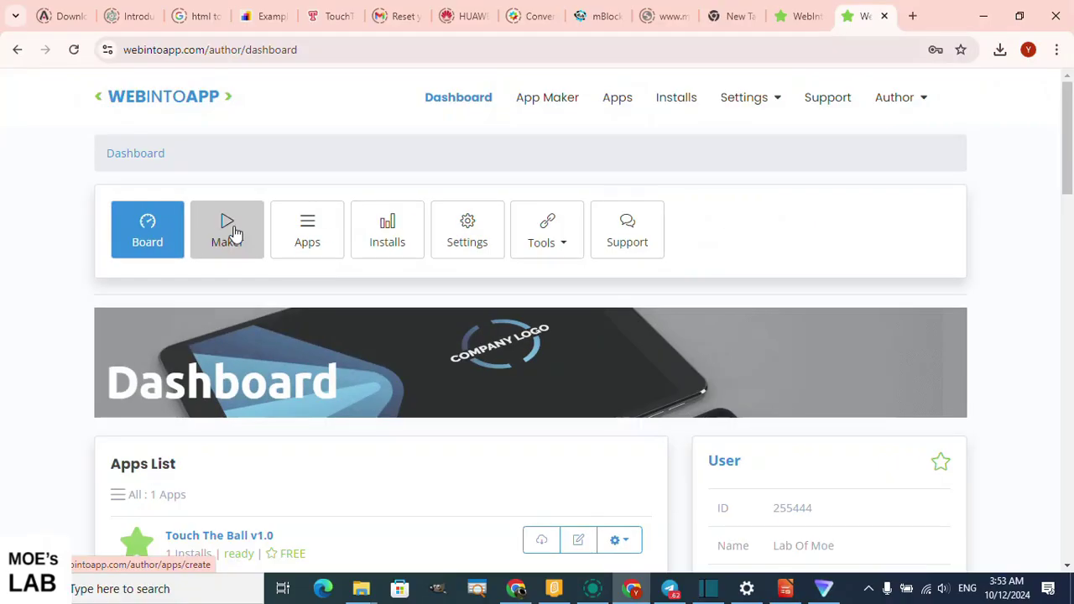
Start a new app in the App Maker from HTML files and upload the TouchTheBallApk ZIP from Downloads
click(237, 234)
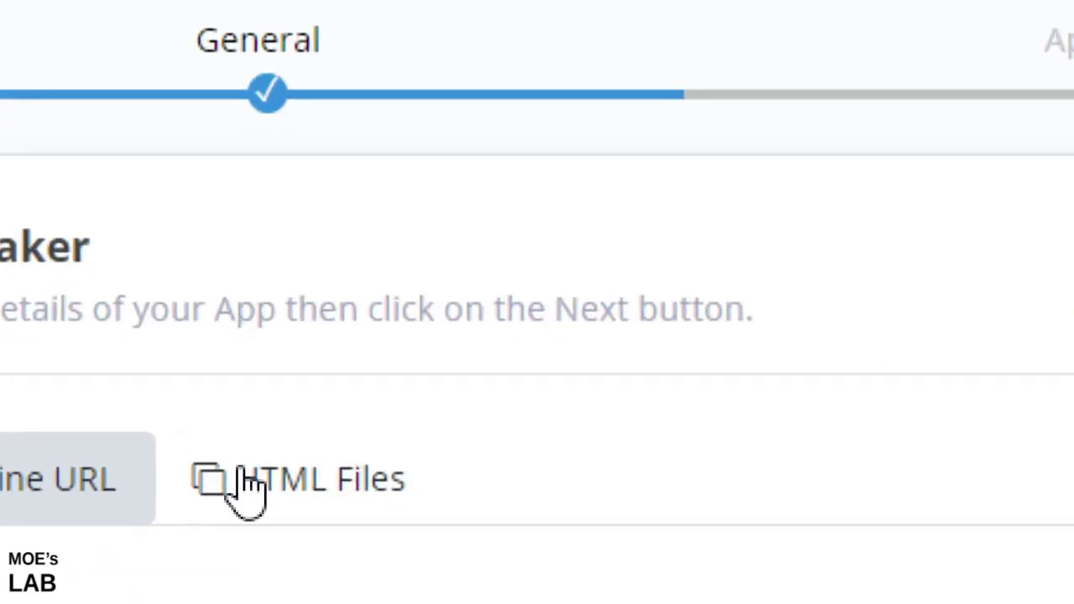
click(252, 486)
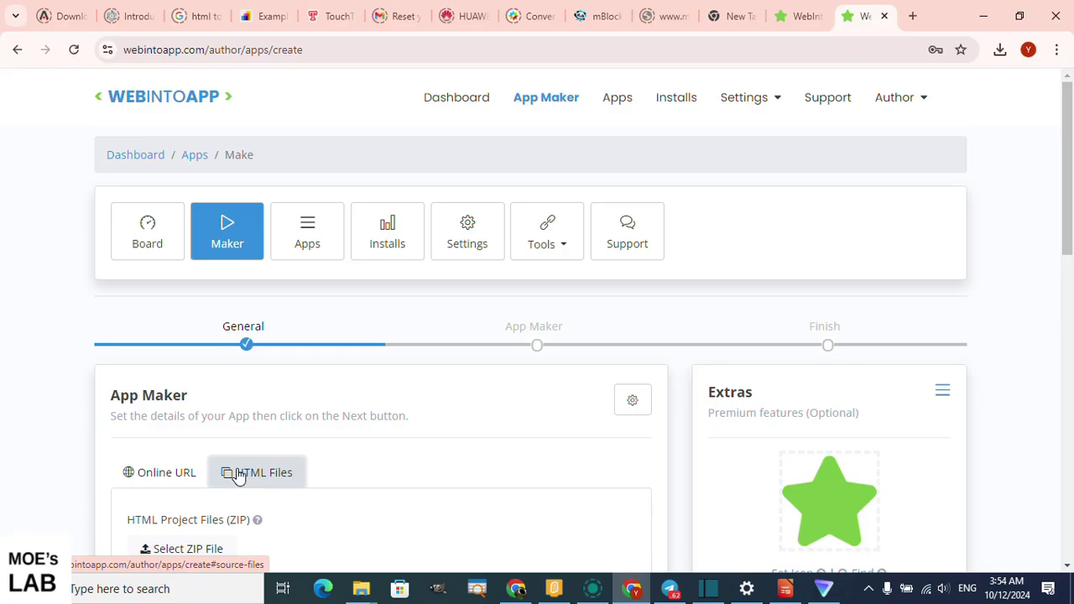
scroll(243, 469, down, 2)
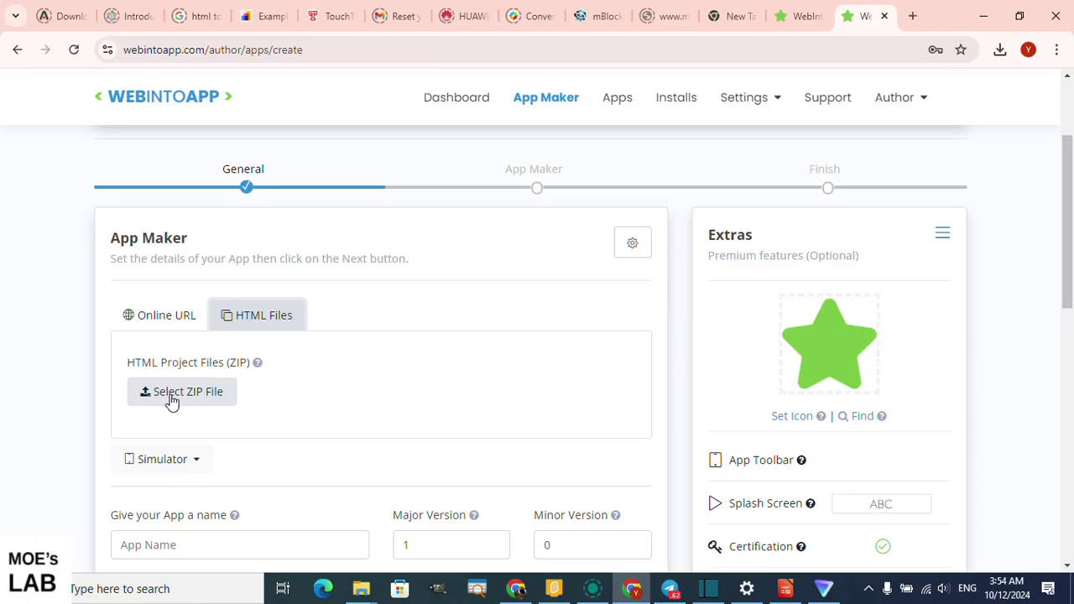
click(177, 401)
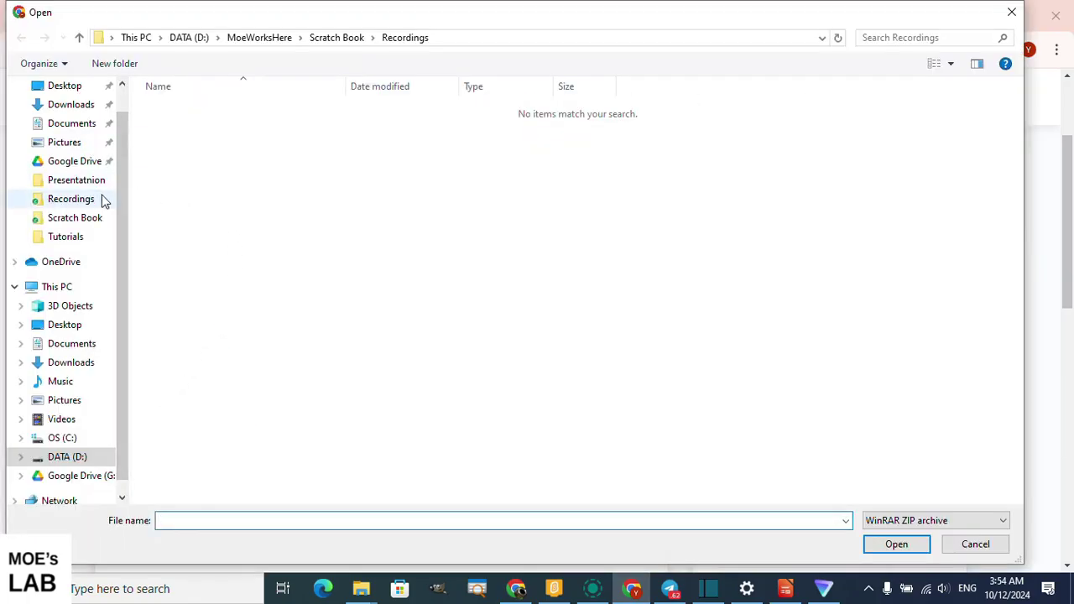
click(77, 122)
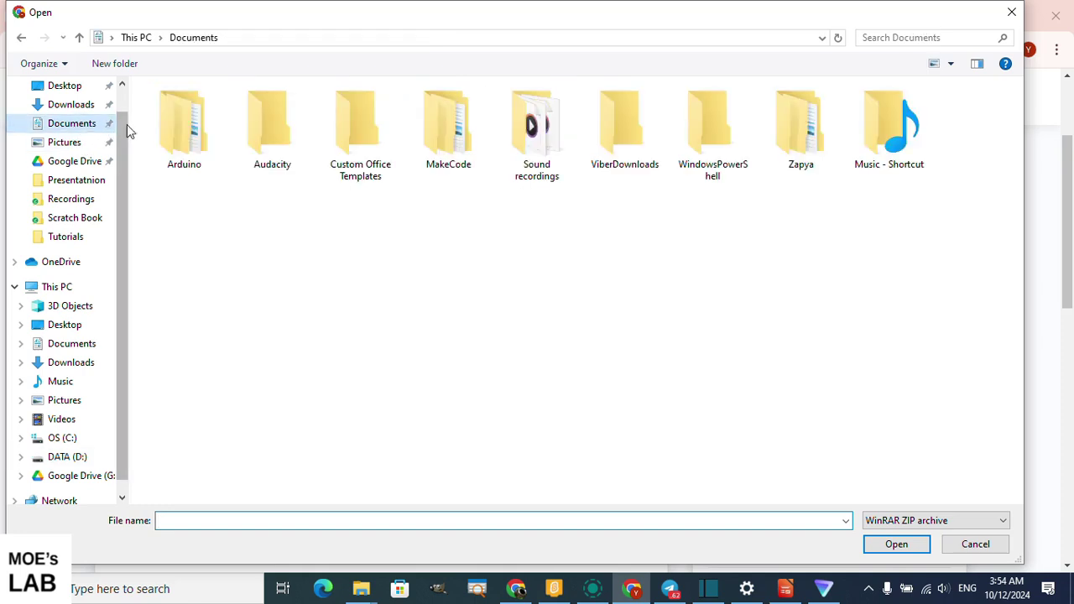
click(77, 106)
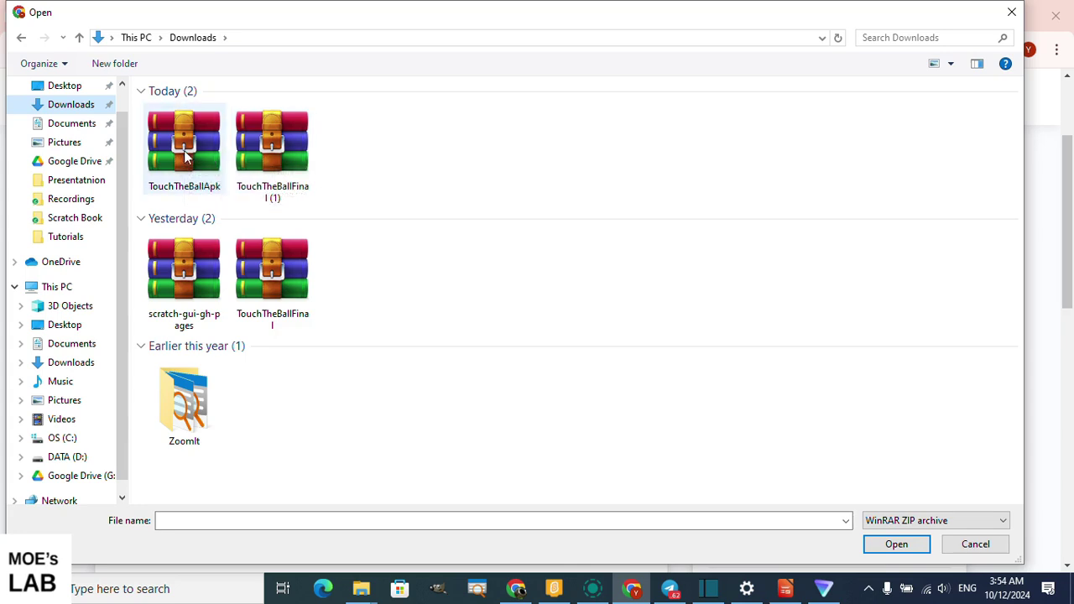
click(183, 150)
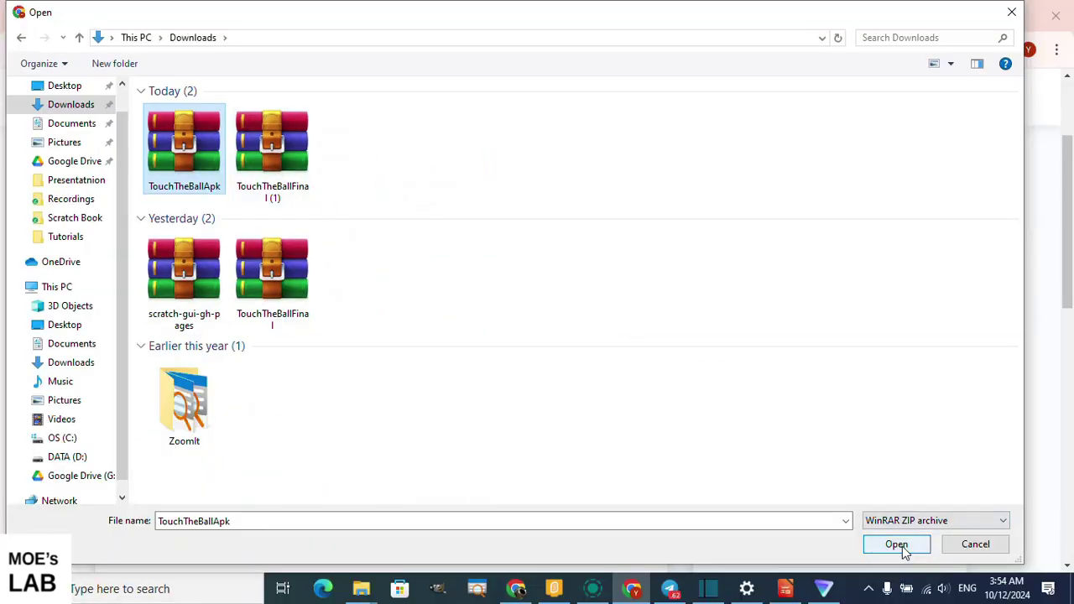
click(902, 546)
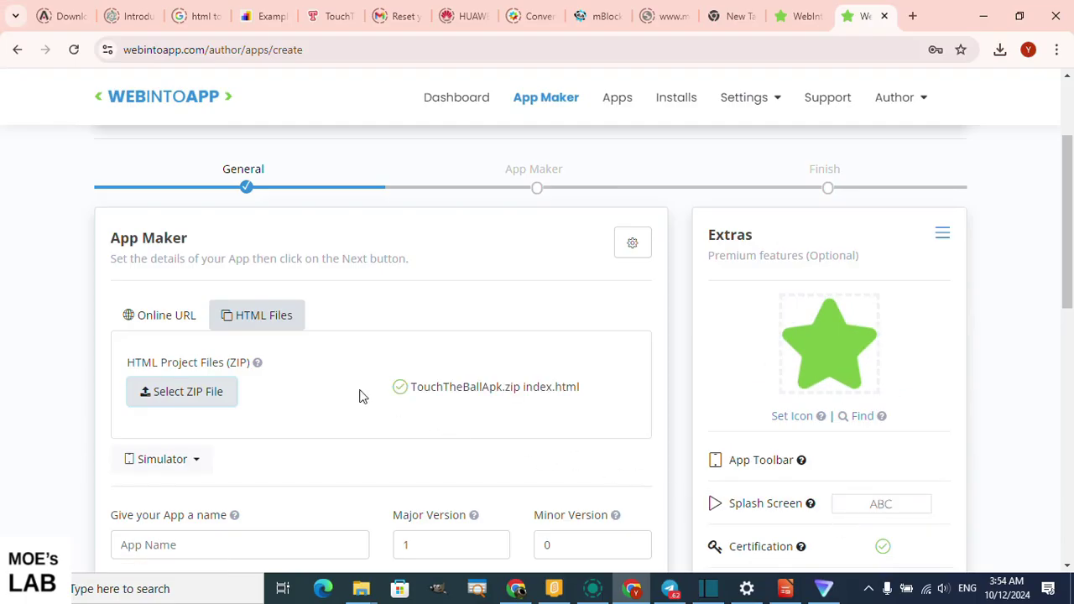
Name the app "Touch The Ball"
scroll(346, 390, down, 1)
scroll(346, 391, down, 2)
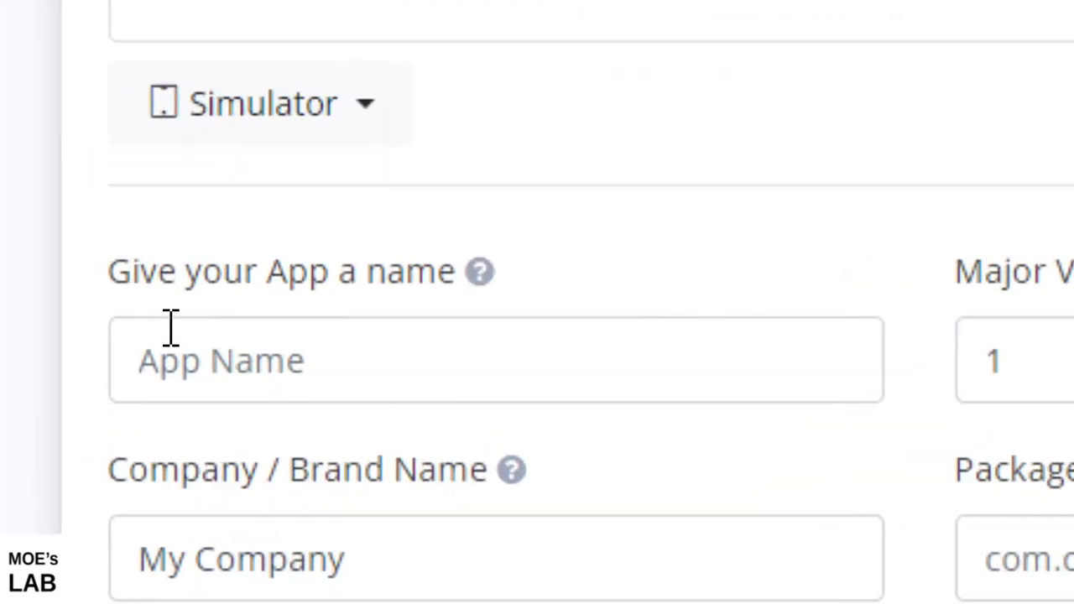
click(153, 356)
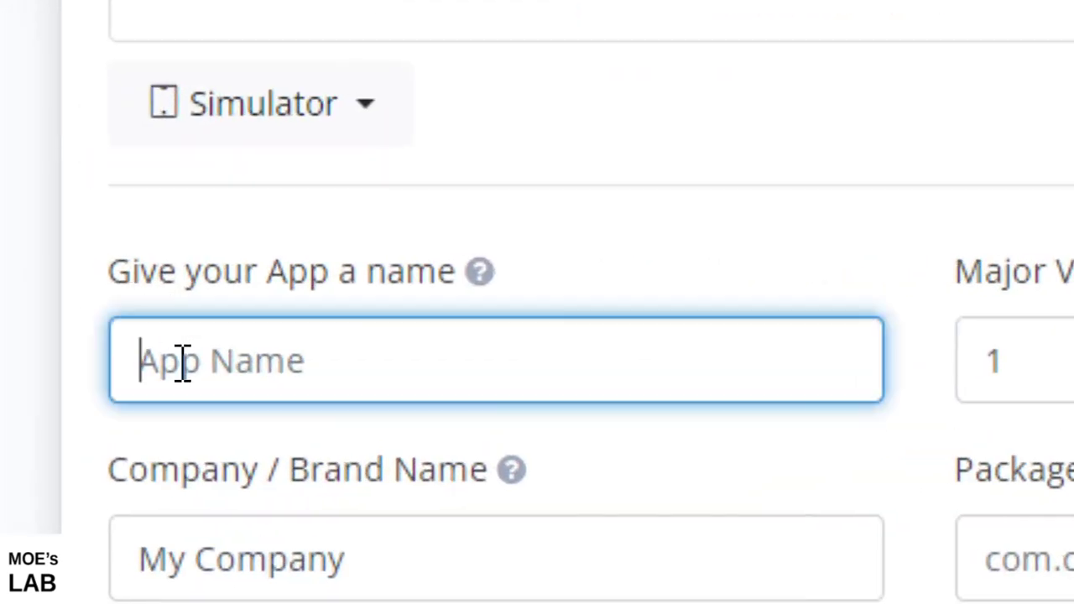
text(Touch )
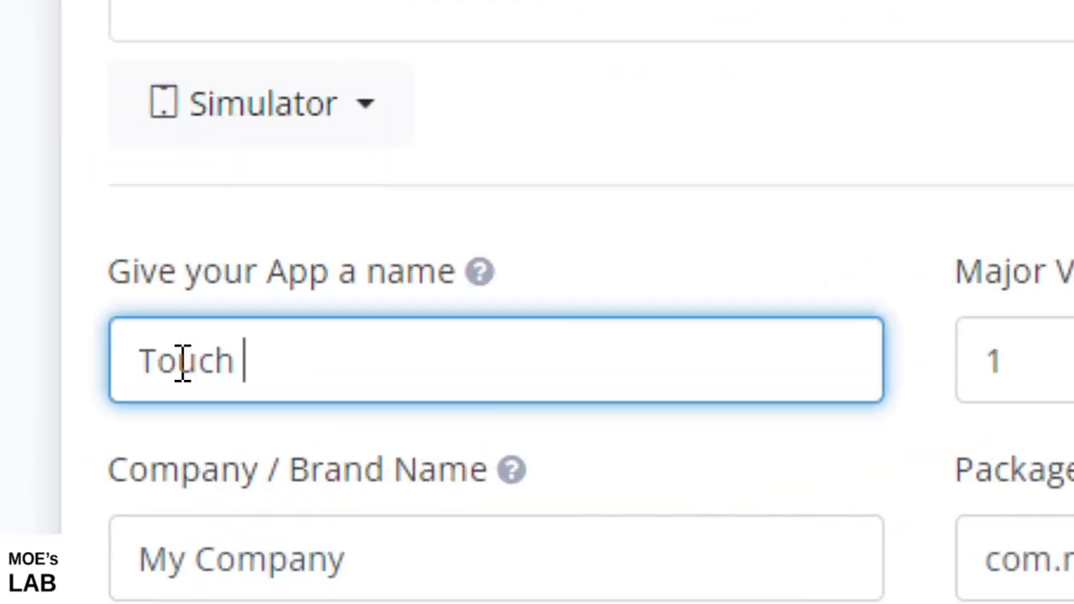
text(R)
key(BackSpace)
text(The)
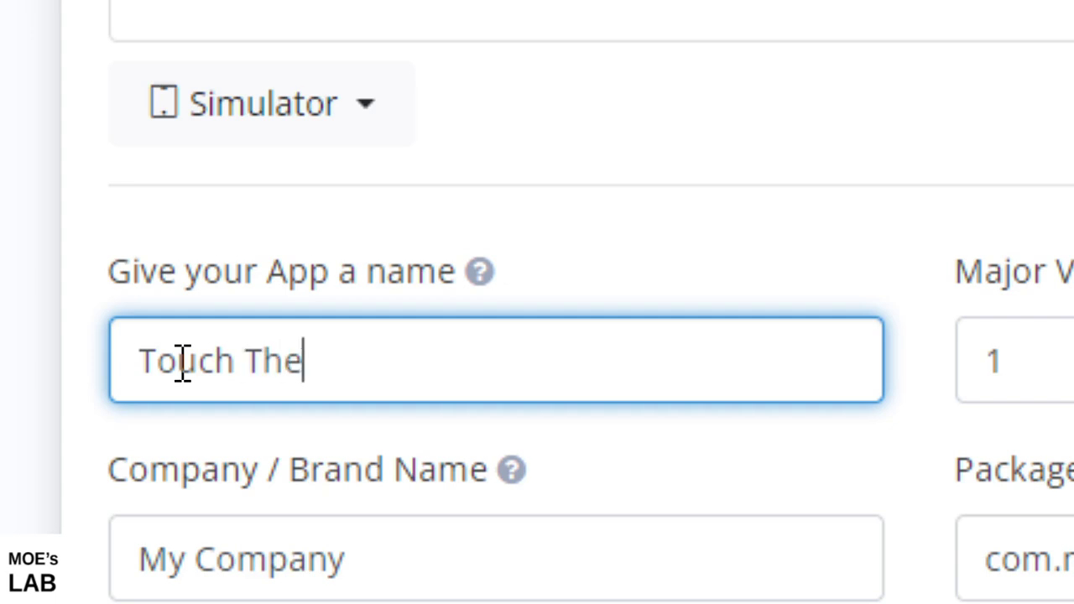
text( Bass)
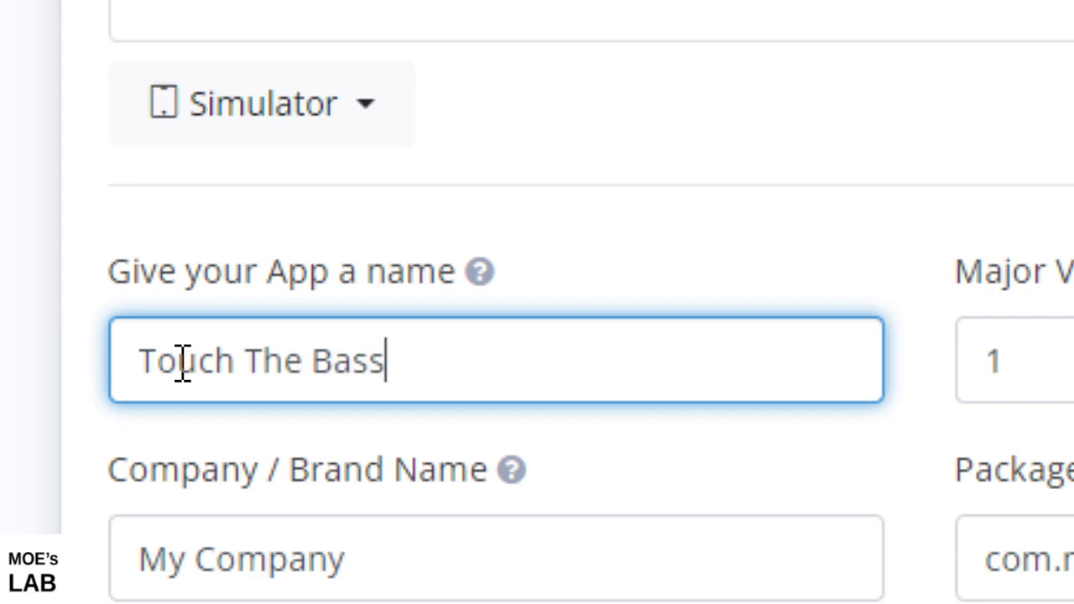
key(BackSpace)
key(BackSpace)
text(ll)
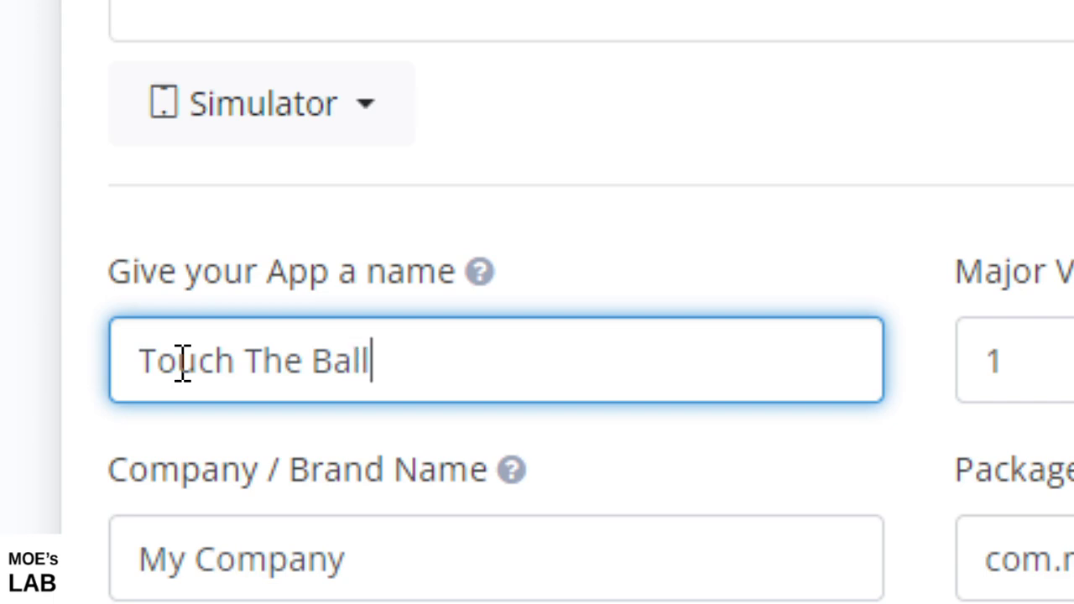
Replace the default company / brand name of the app with "moe's lab"
click(311, 582)
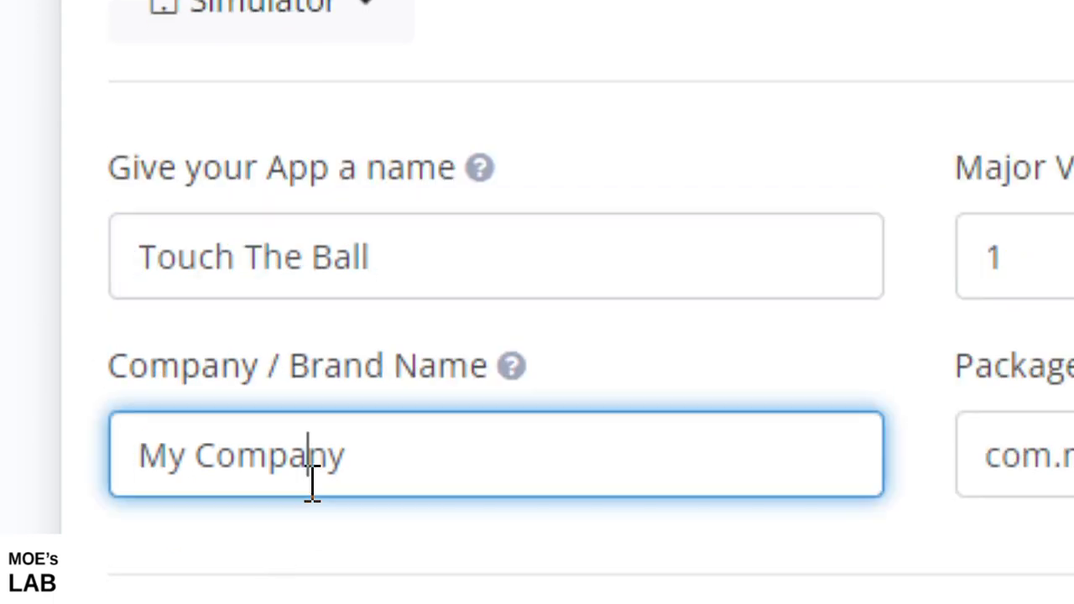
key(Right)
key(Right)
key(BackSpace)
key(BackSpace)
key(BackSpace)
key(BackSpace)
key(BackSpace)
key(BackSpace)
key(BackSpace)
key(BackSpace)
key(BackSpace)
key(BackSpace)
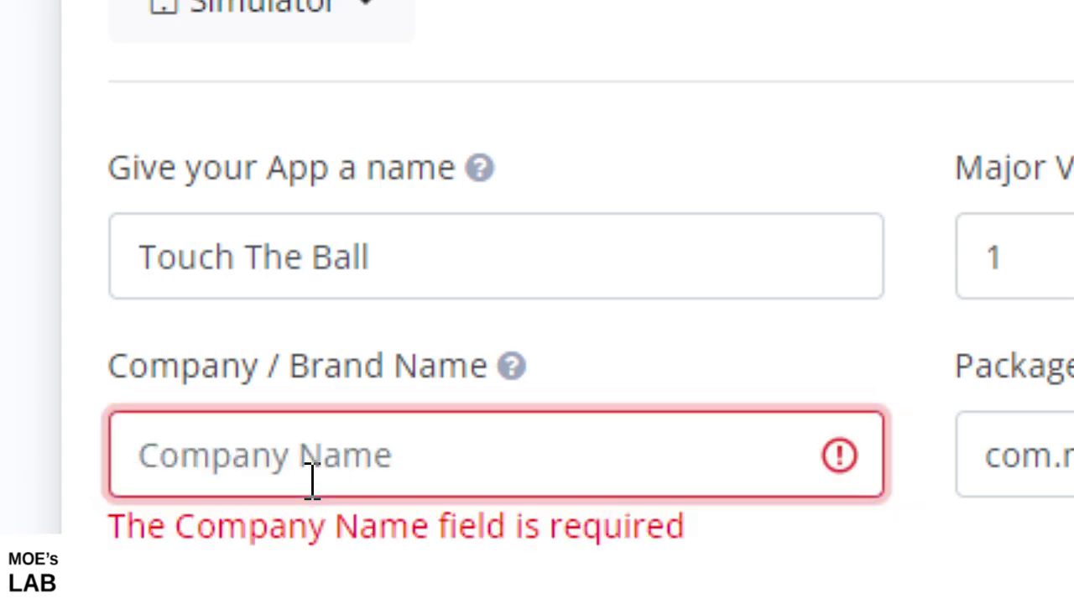
text(moe)
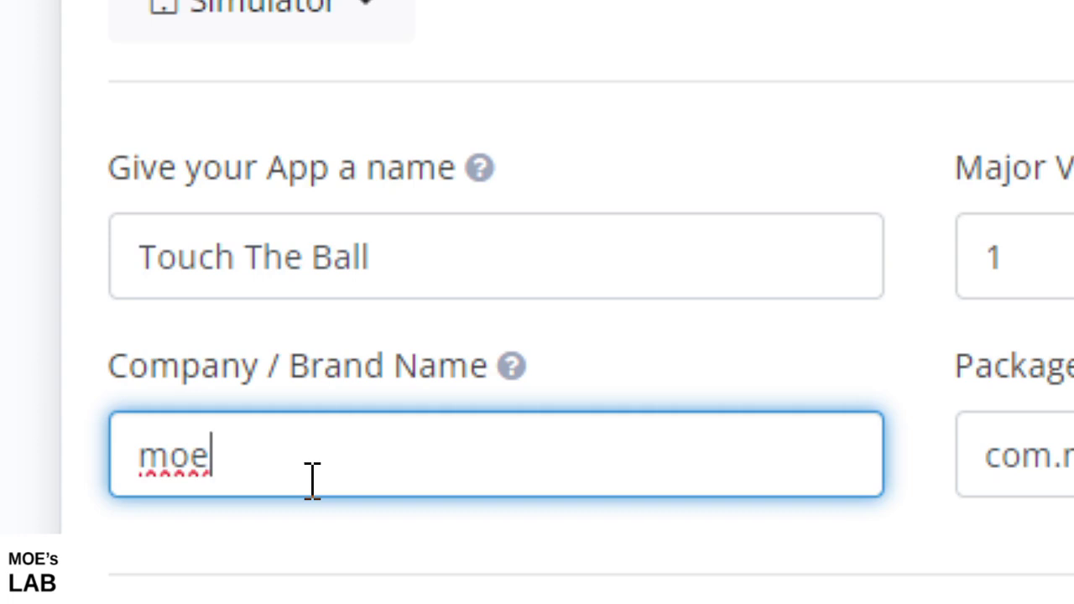
text('s la)
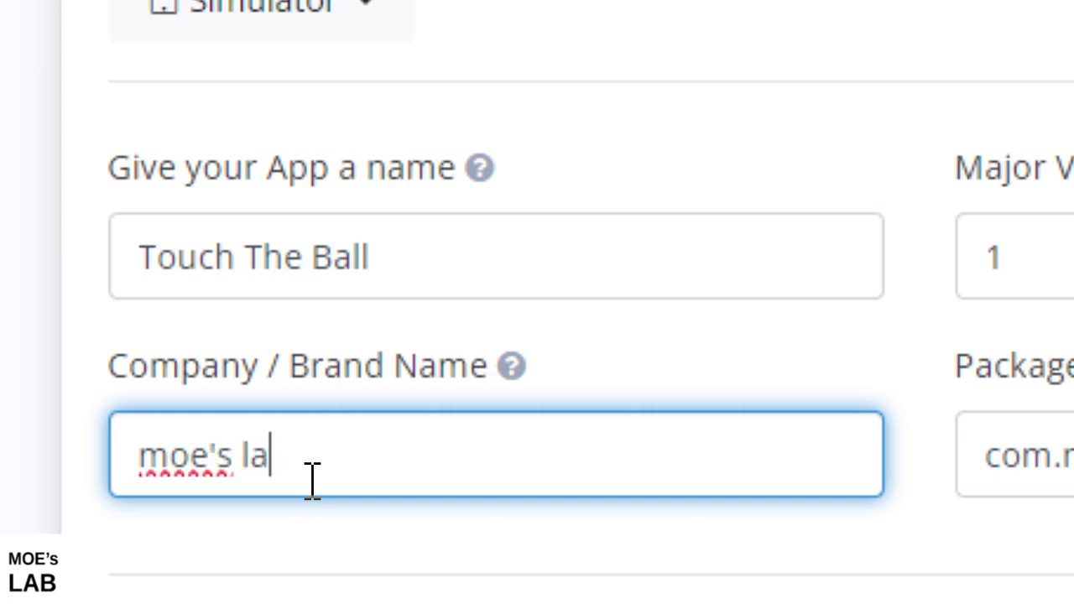
text(b)
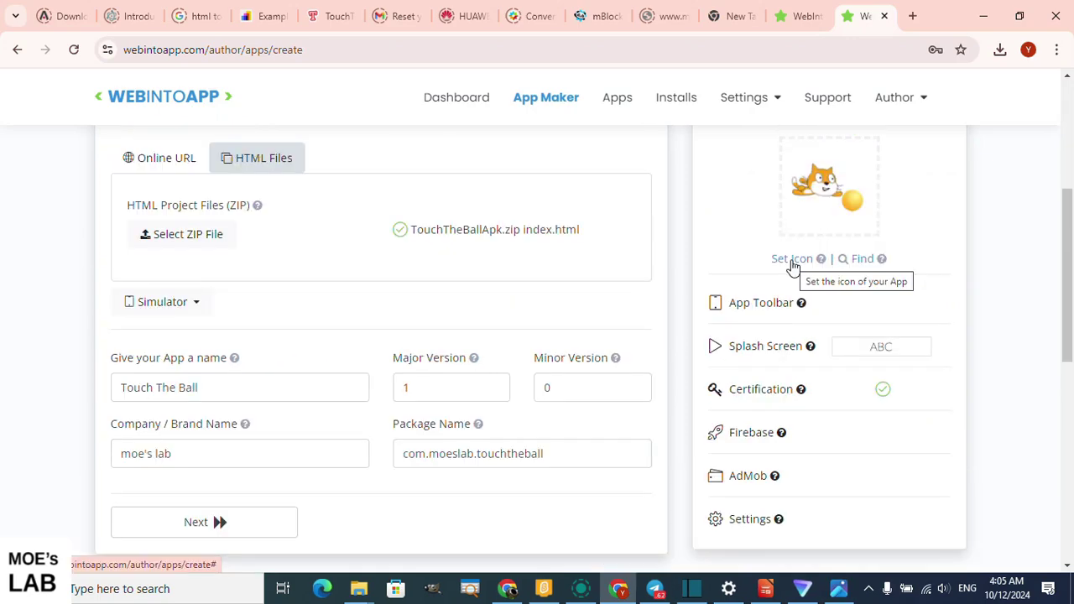
Set the app's icon to the image file "Touch The Ball 2561" from the TEMP Files folder
click(792, 265)
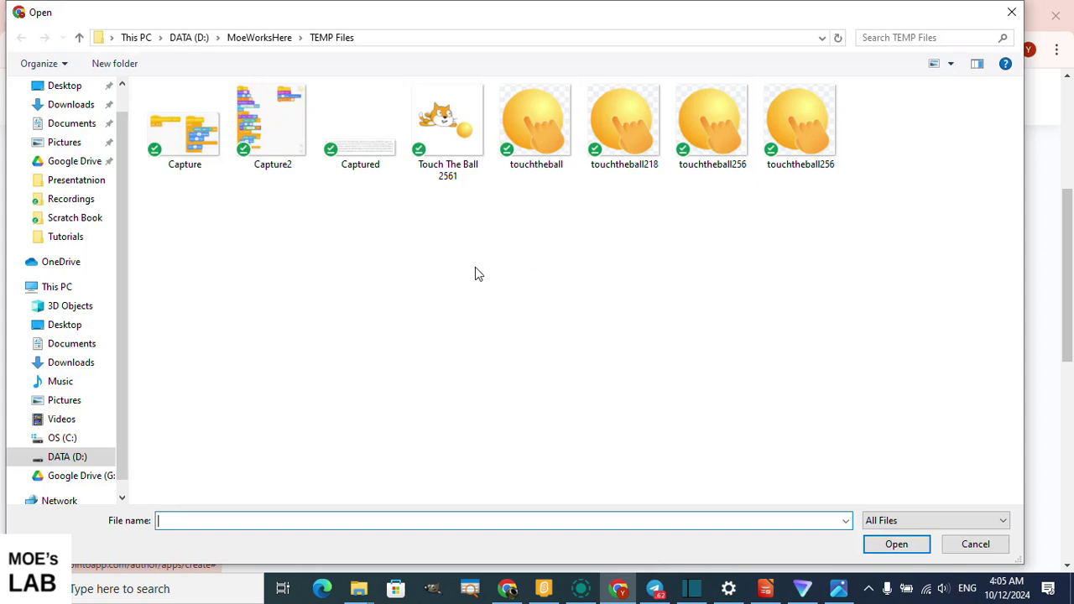
click(442, 126)
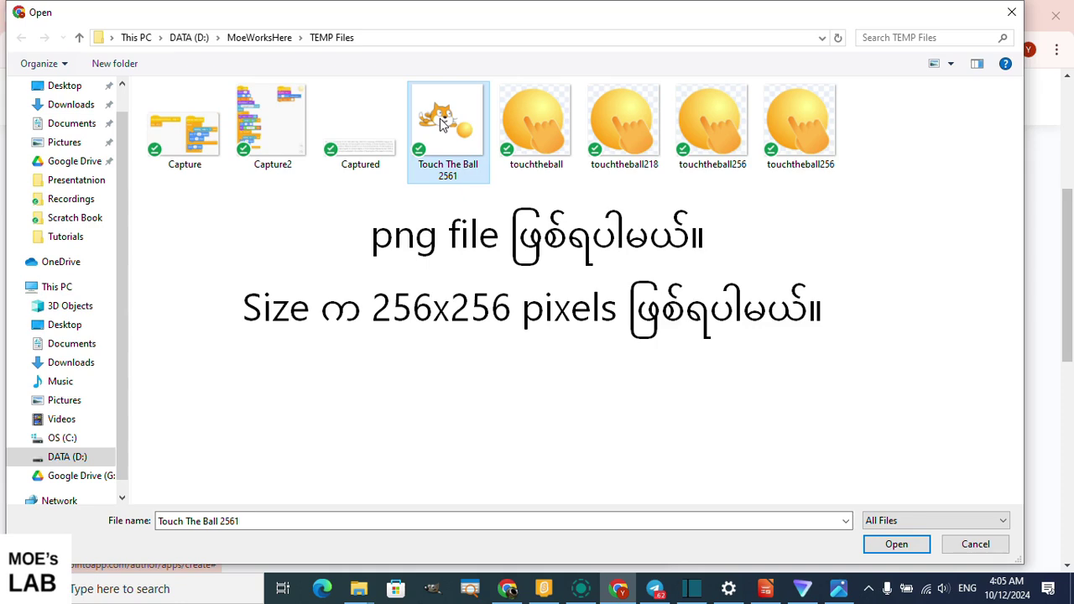
click(894, 550)
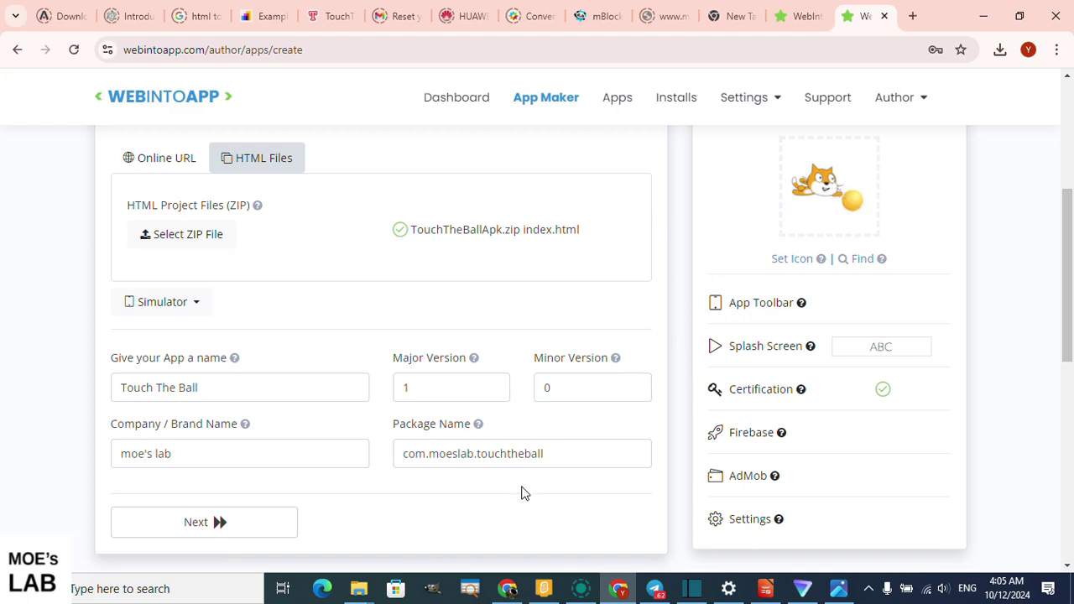
Proceed to the app details and make the app with the Free Android App option
scroll(521, 494, down, 2)
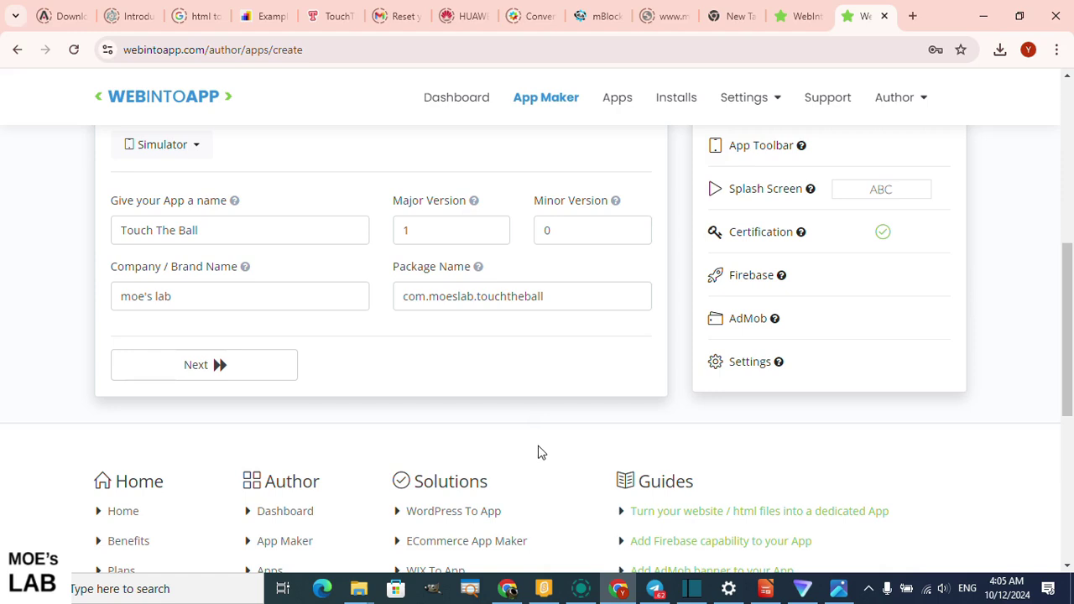
click(256, 368)
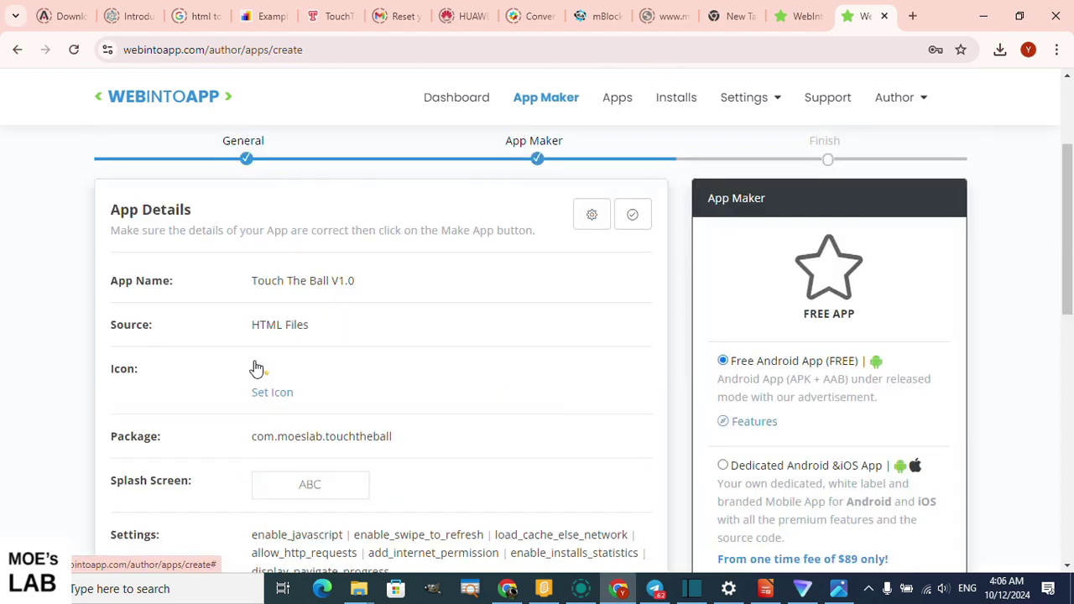
scroll(860, 367, down, 3)
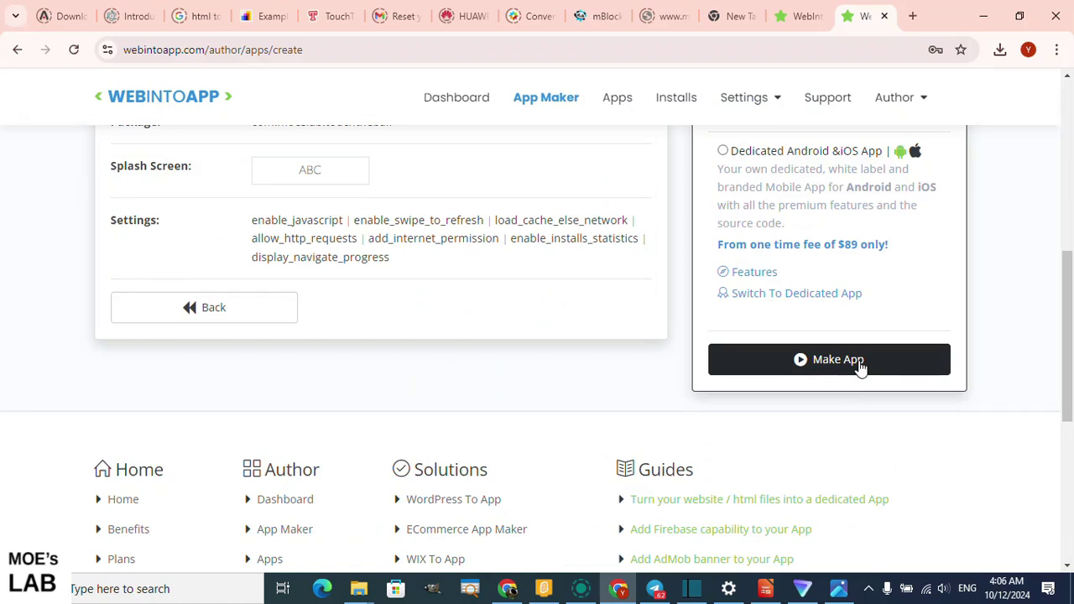
click(859, 363)
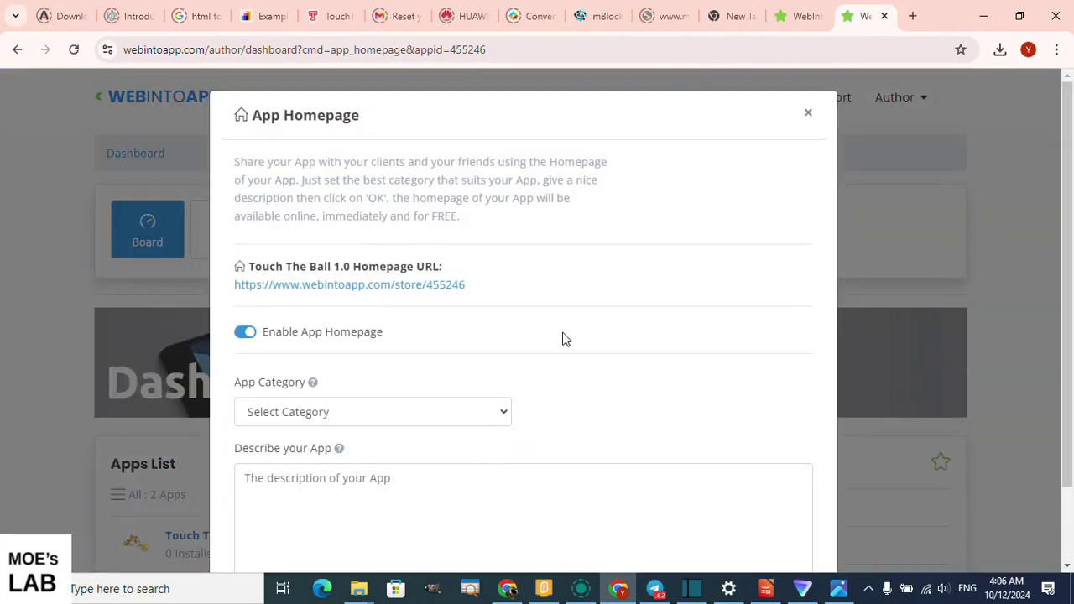
Set the app category on the app homepage form to Games
scroll(501, 325, down, 2)
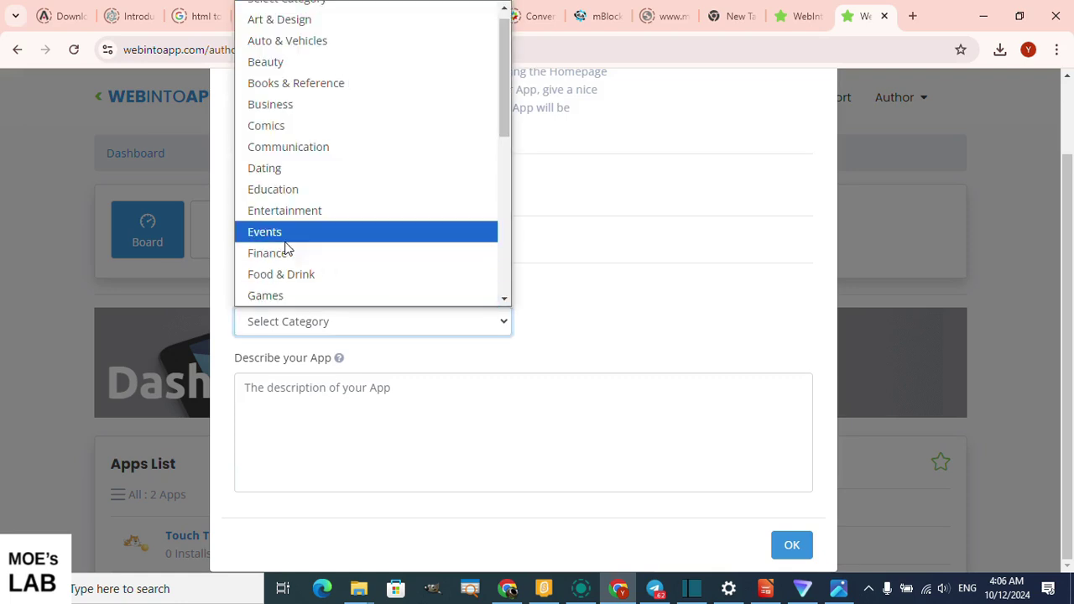
scroll(314, 193, down, 5)
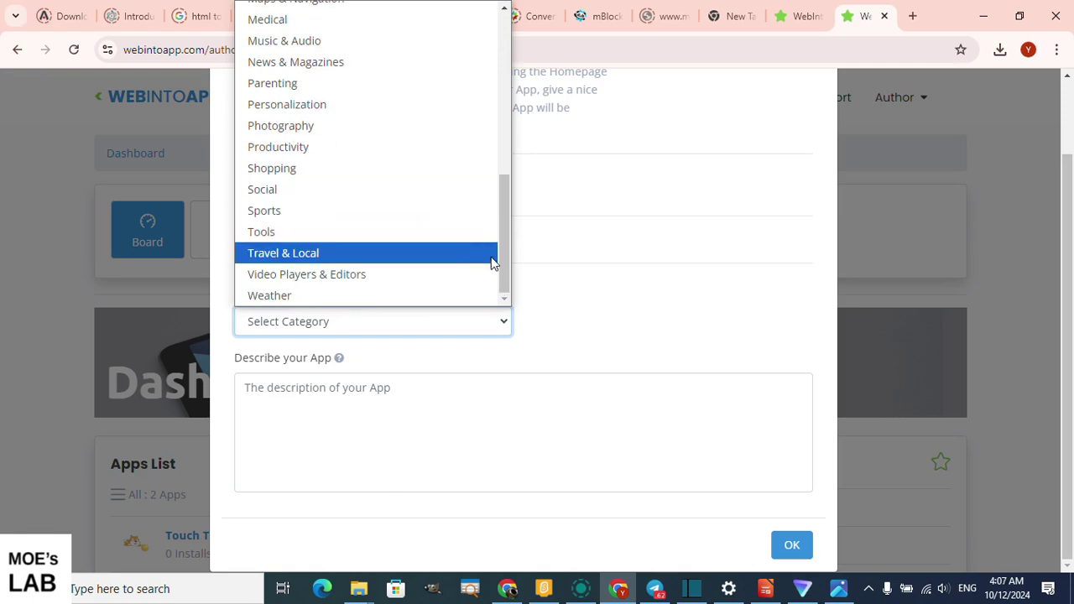
drag(510, 279, 508, 161)
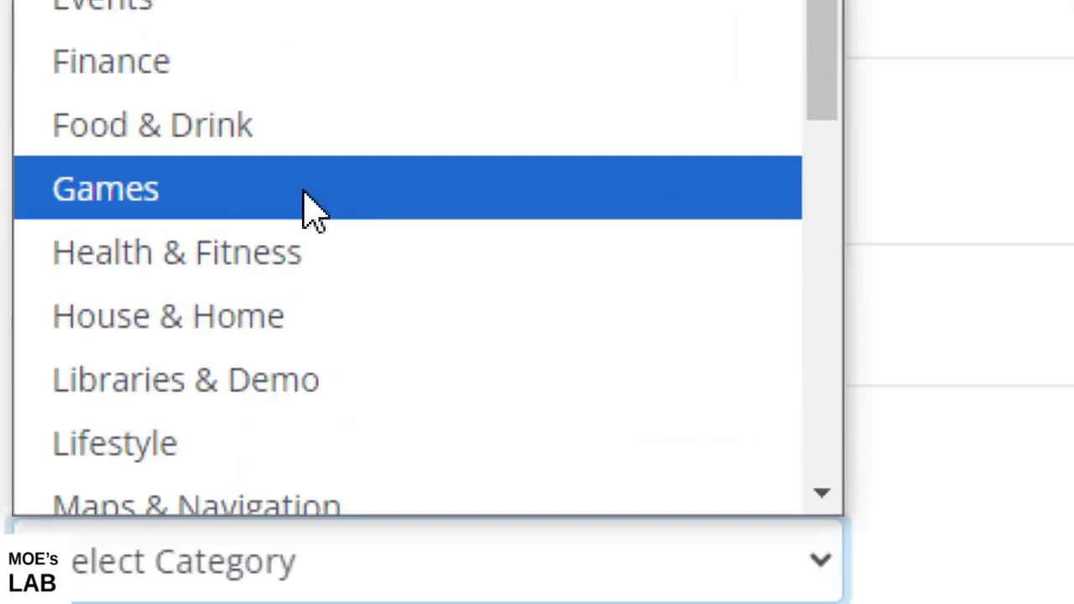
click(347, 201)
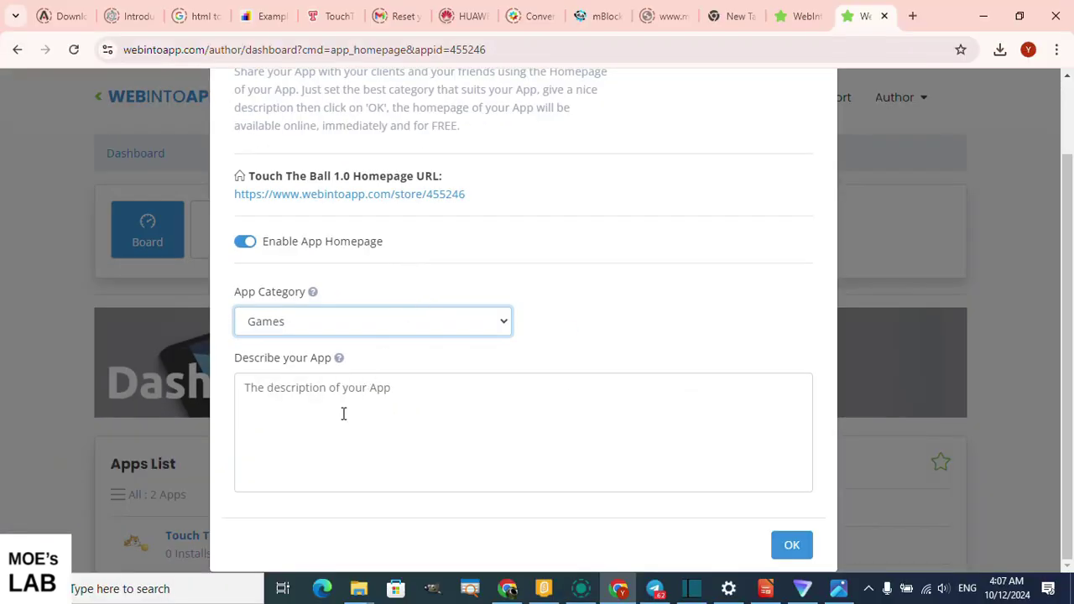
Describe the app in Burmese as "ဘောလုံးလေးကို လိုက်ထိရမယ့် ဂိမ်းလေးပါ။" and submit the app homepage settings
click(328, 406)
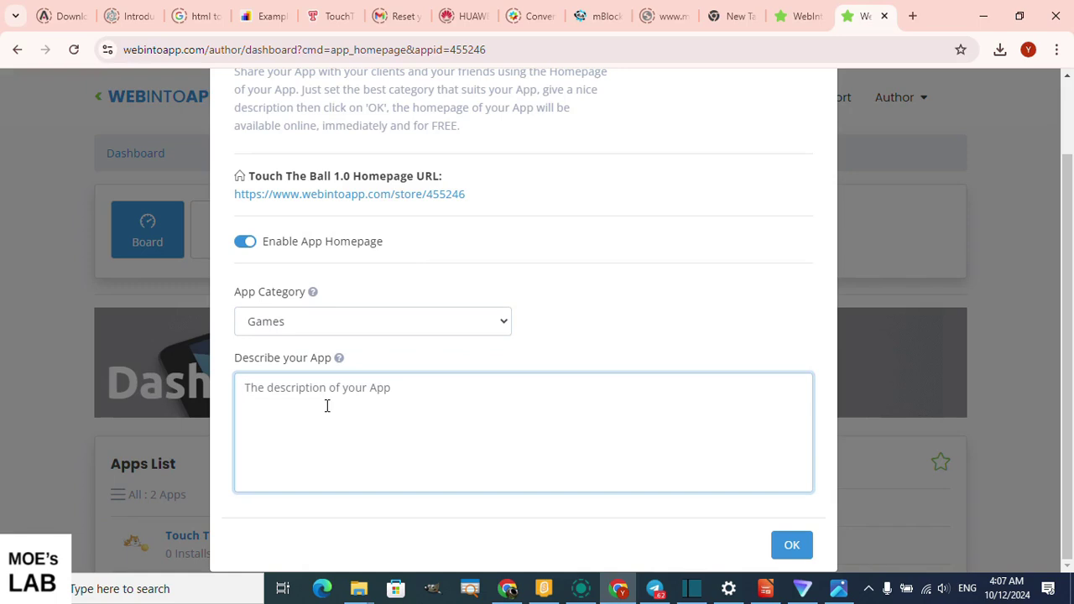
key(super+space)
text(ဘော)
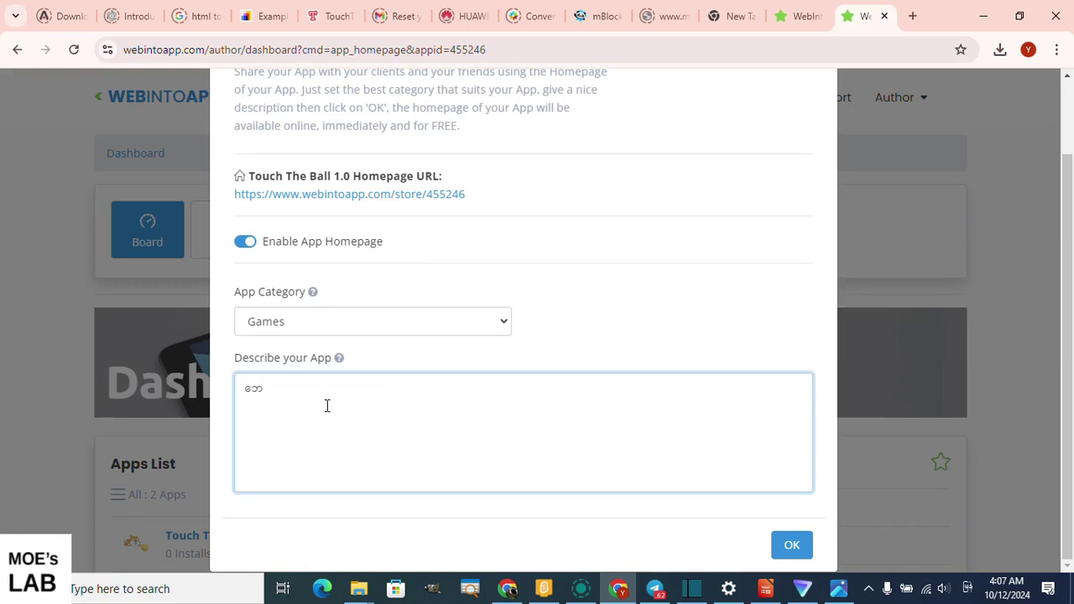
text(လုံးလေးကို လိုက်ထိရမယ့် ဂိမ်းလေးပါ။)
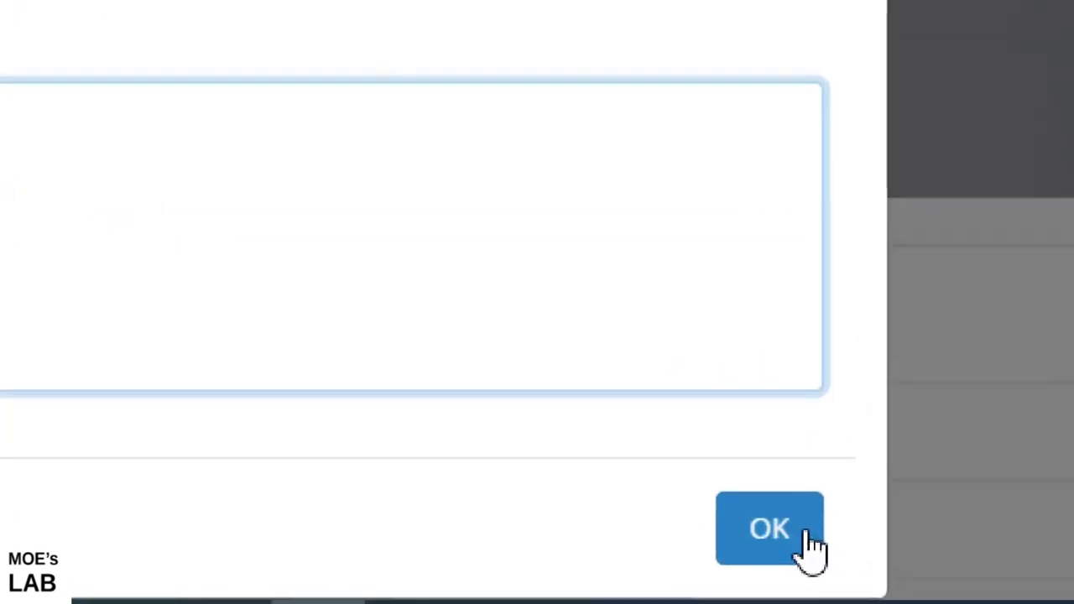
click(804, 549)
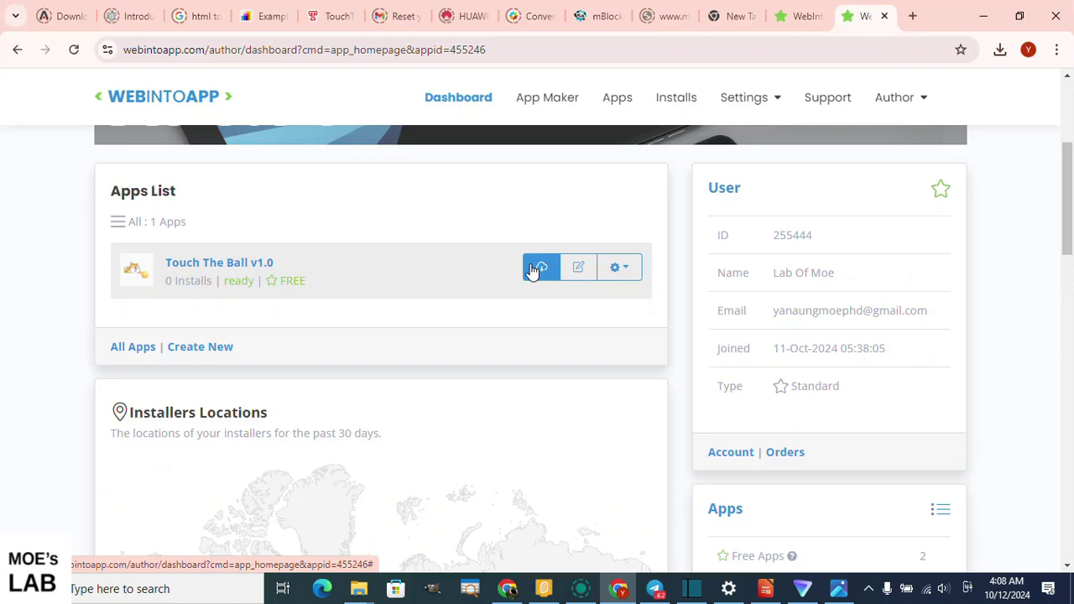
Download all files of the free Touch The Ball v1.0 app as a ZIP from the apps list
click(537, 277)
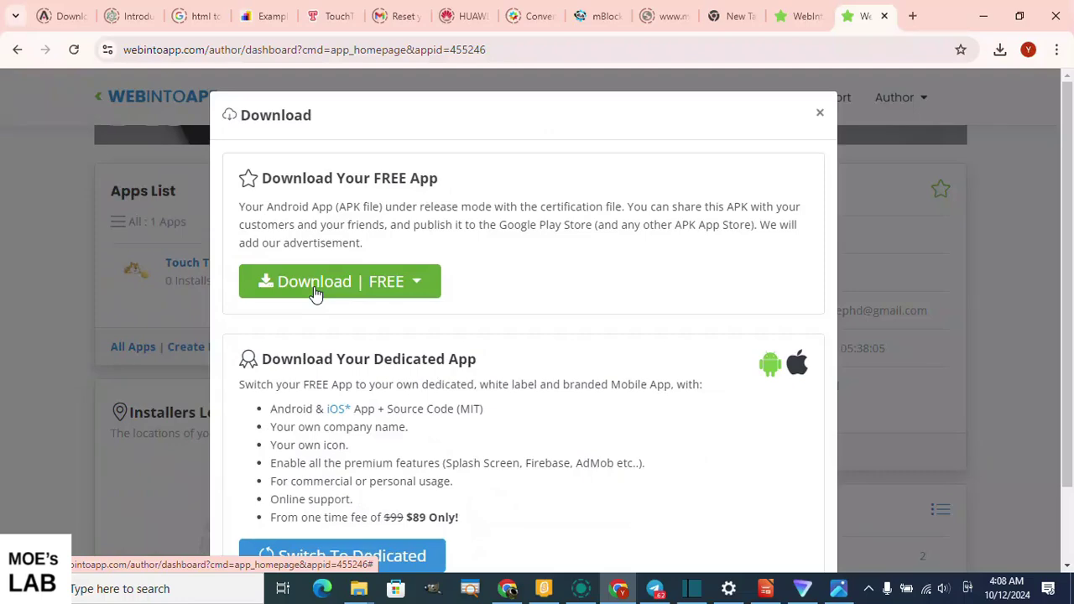
click(316, 290)
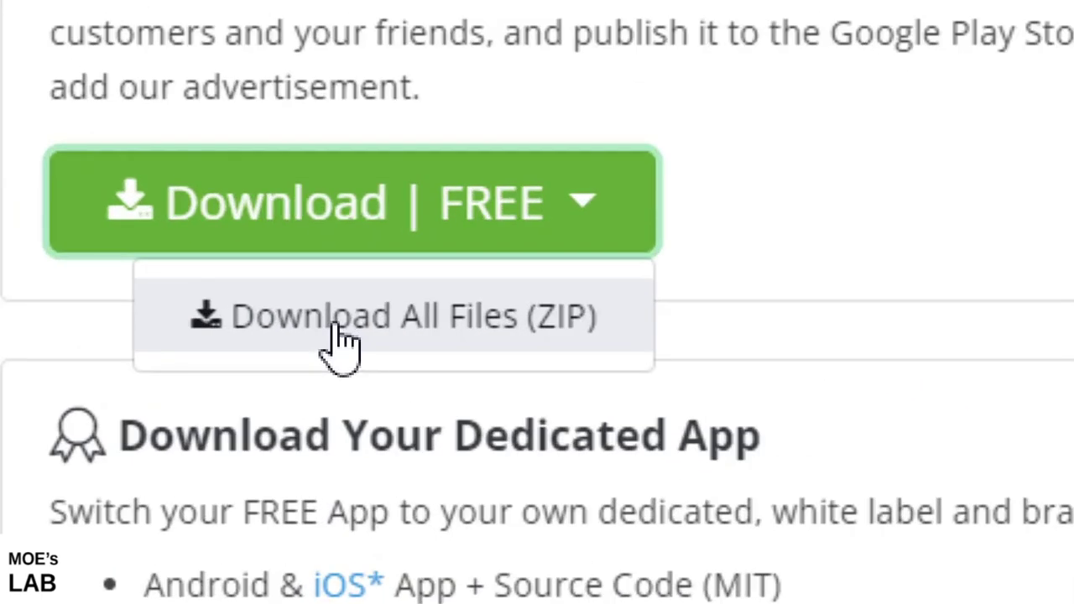
click(335, 324)
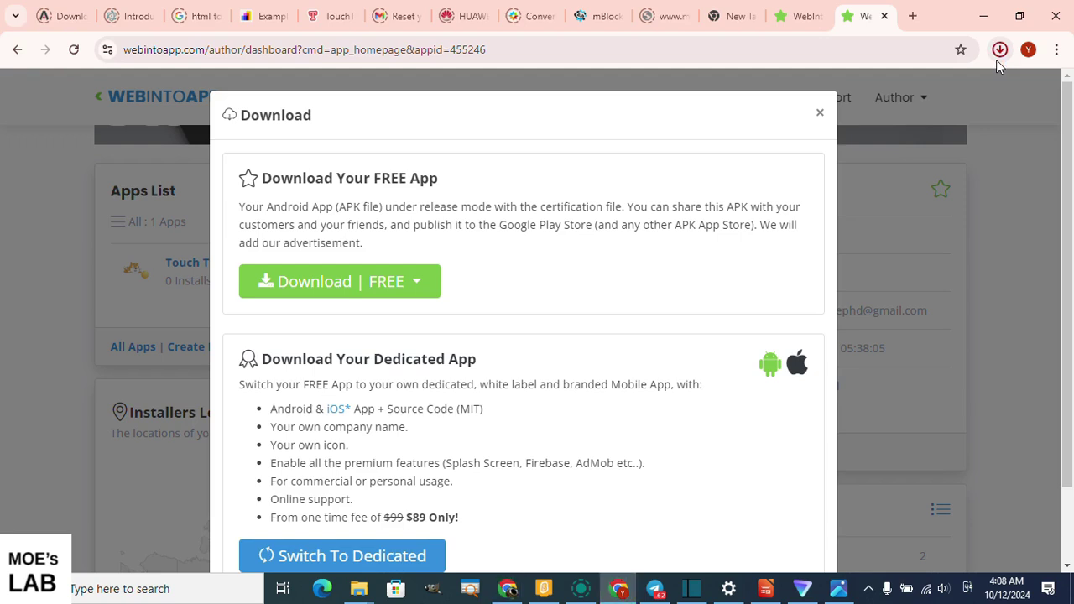
Show the downloaded Touch The Ball 1.0 ZIP in File Explorer and extract it to its own "Touch The Ball 1.0" folder
click(1001, 49)
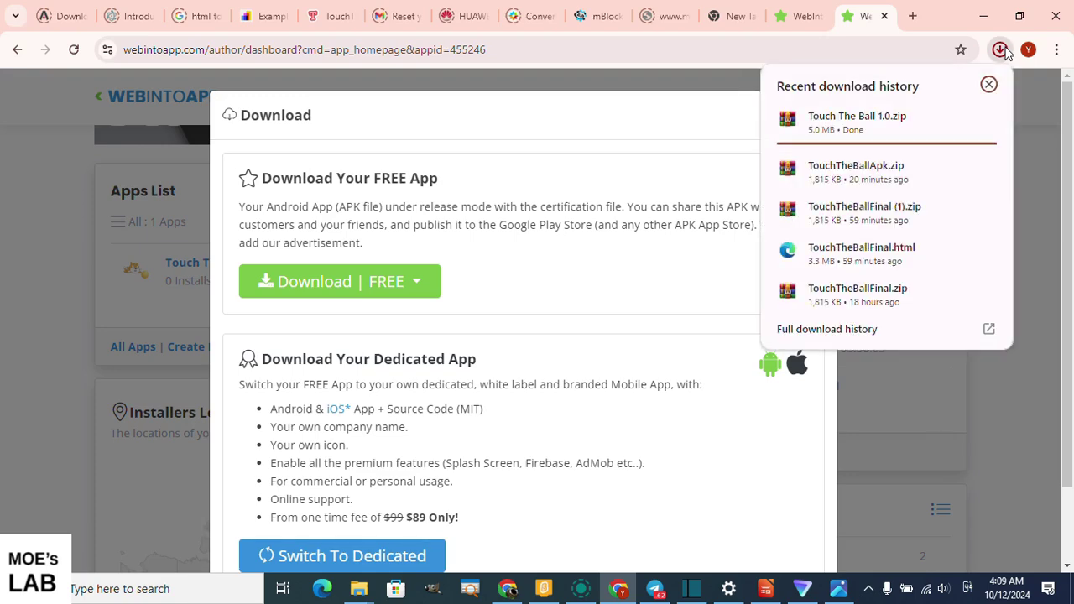
click(958, 120)
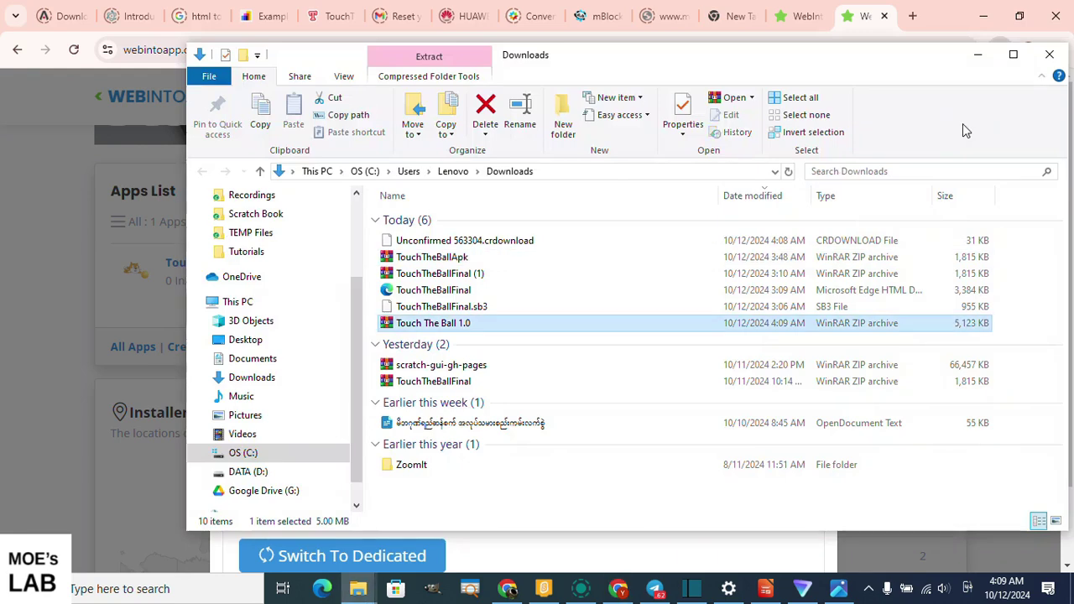
right_click(526, 328)
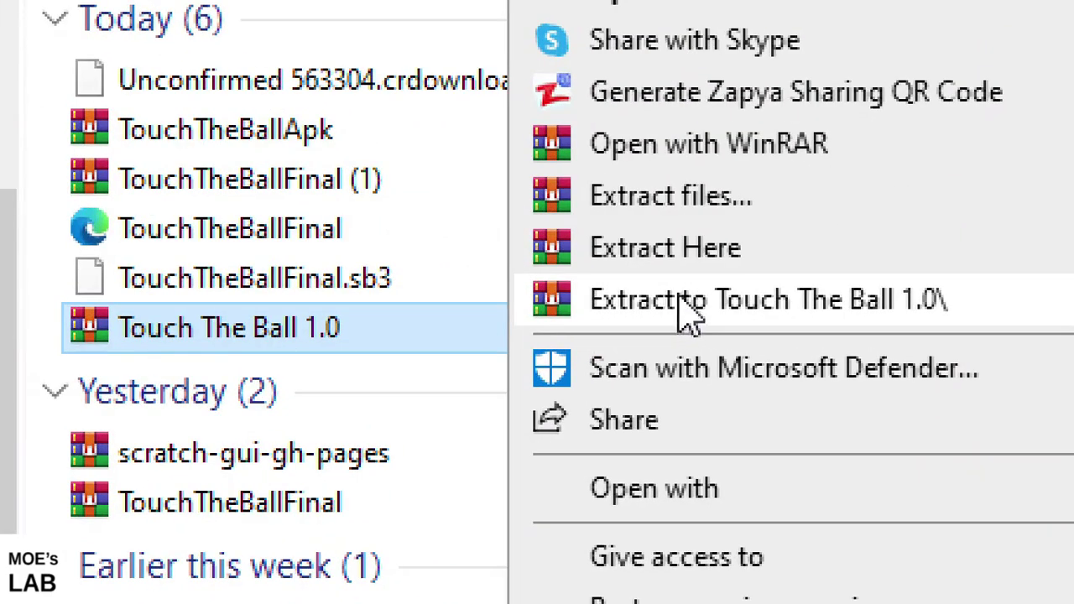
click(590, 315)
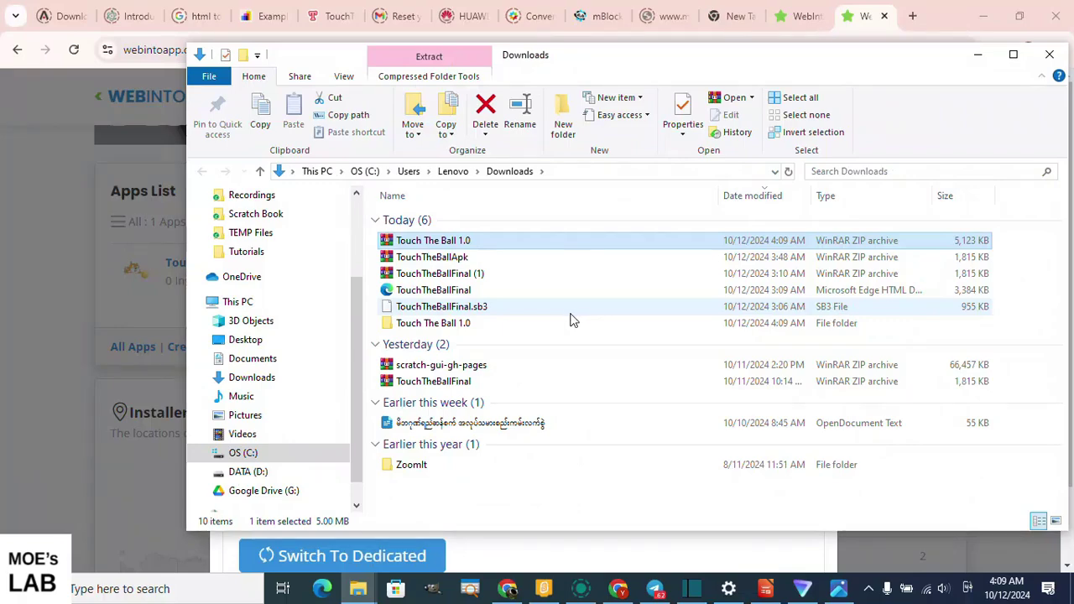
Open the android folder inside the extracted Touch The Ball 1.0 folder and select app-release.apk
click(495, 324)
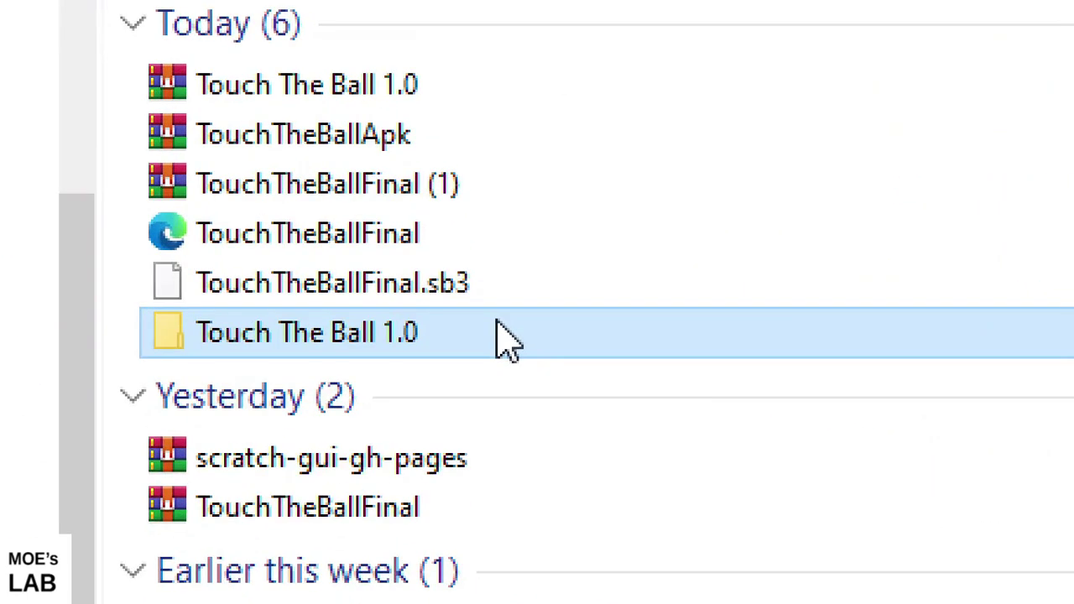
double_click(496, 321)
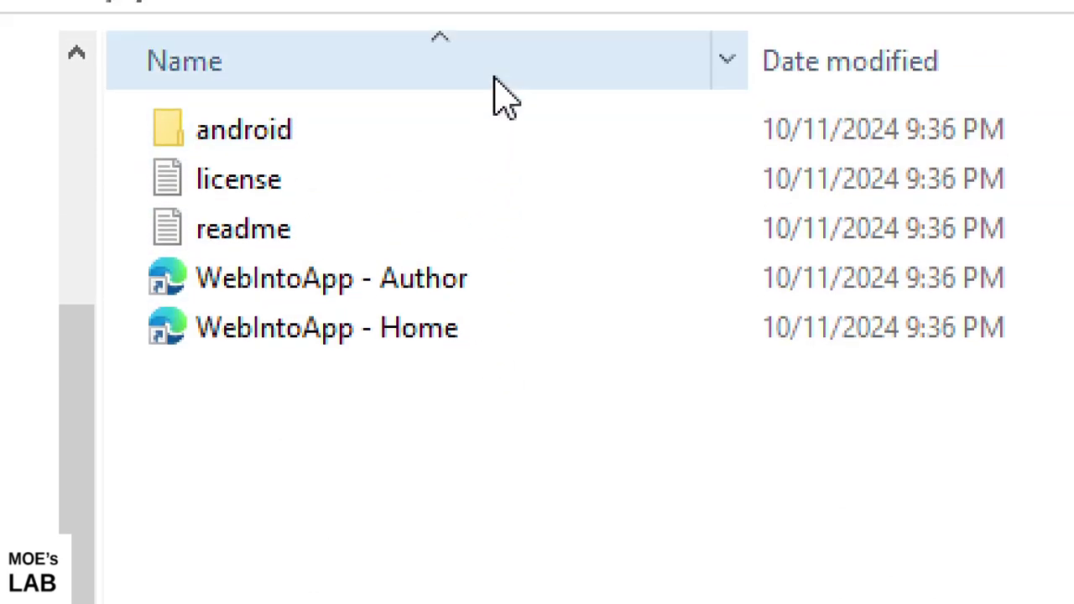
mouse_move(395, 135)
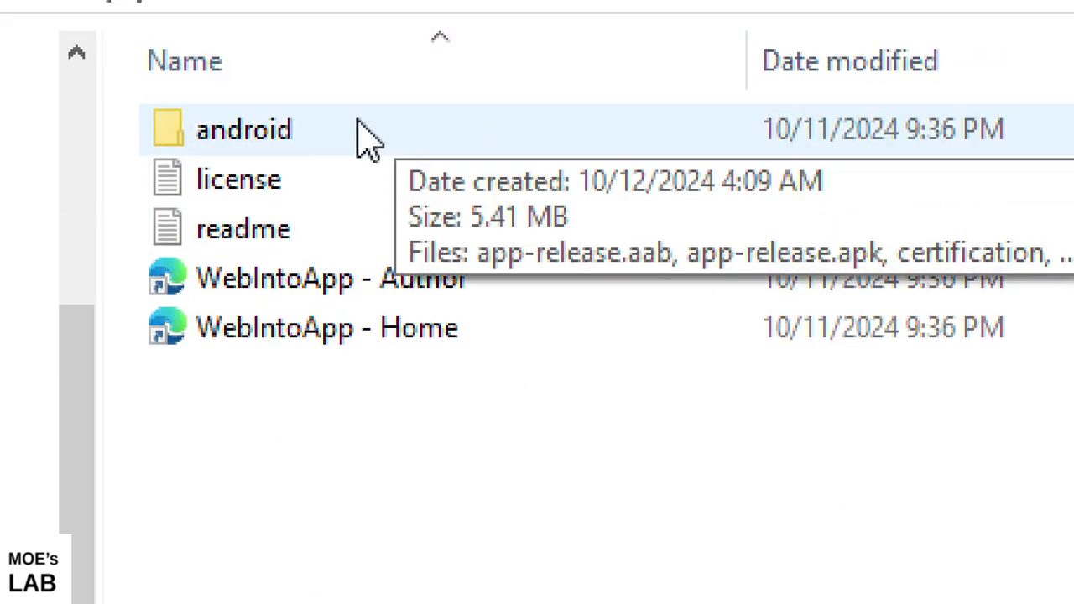
double_click(367, 136)
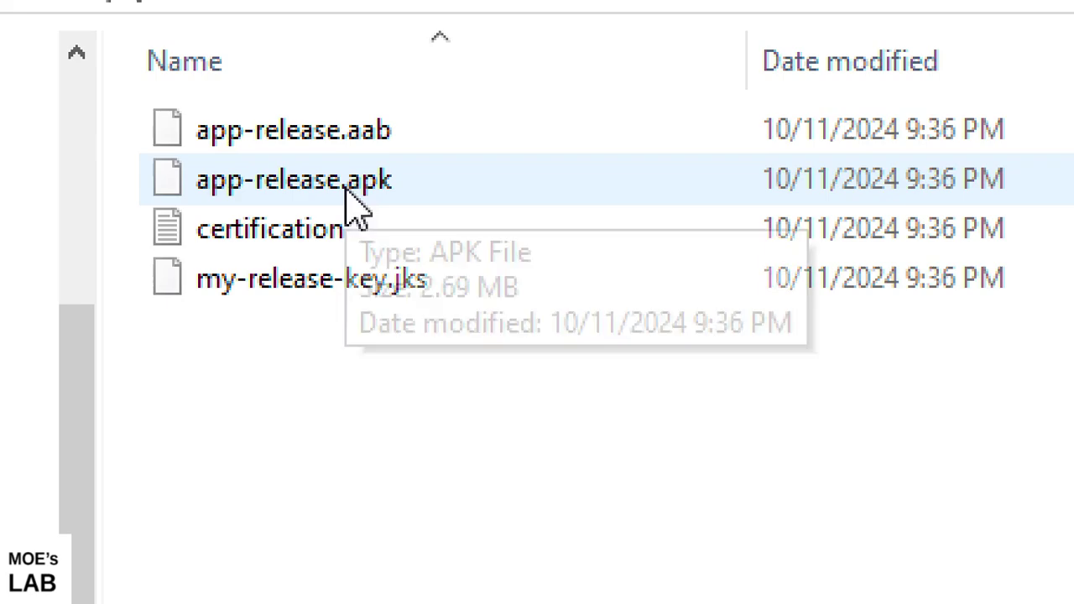
click(359, 193)
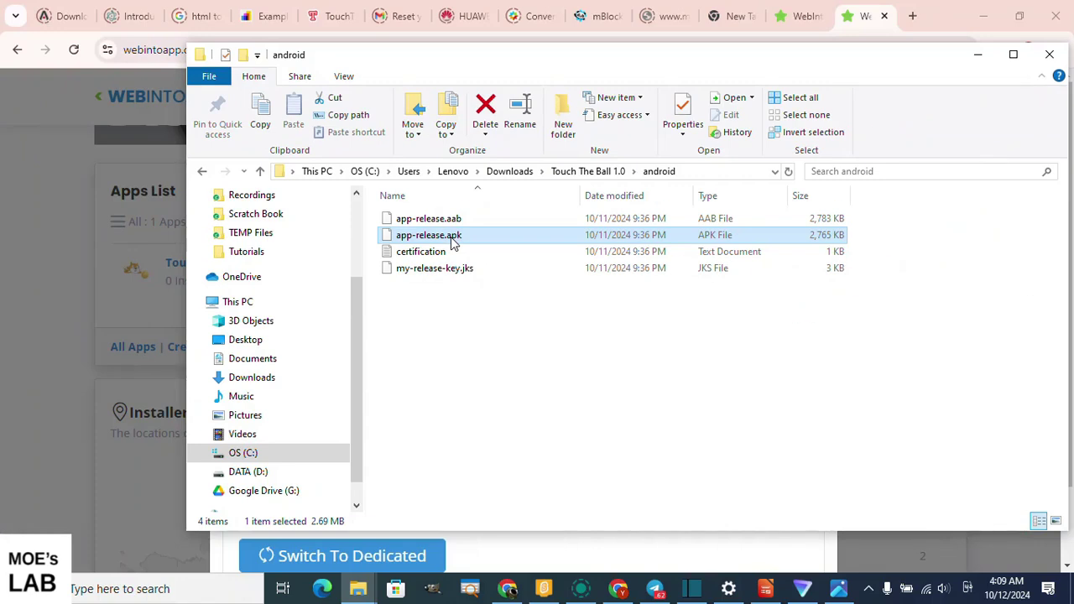
click(453, 239)
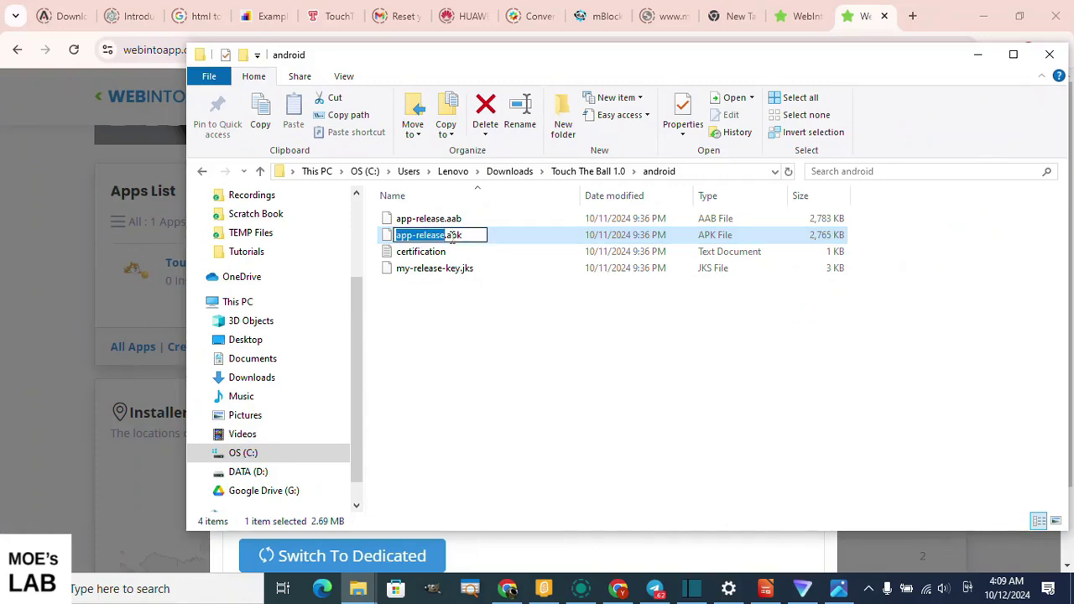
click(497, 309)
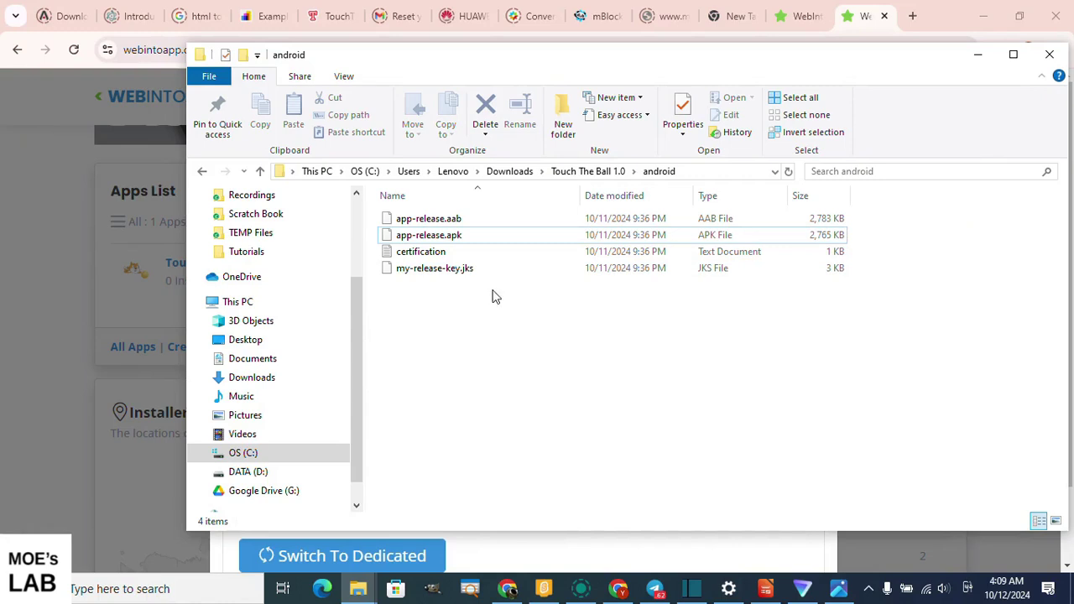
click(515, 239)
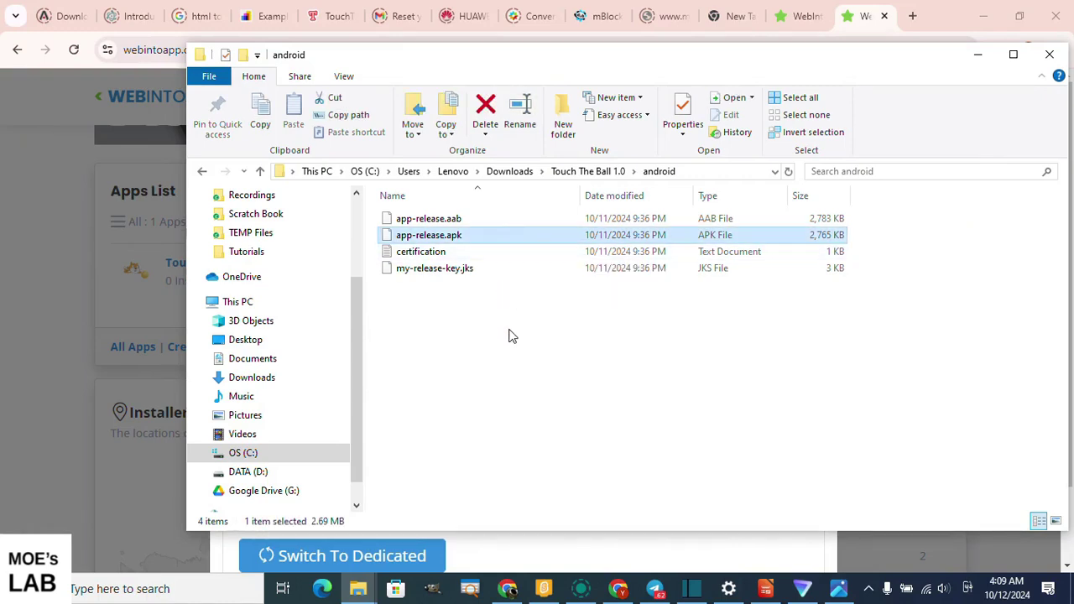